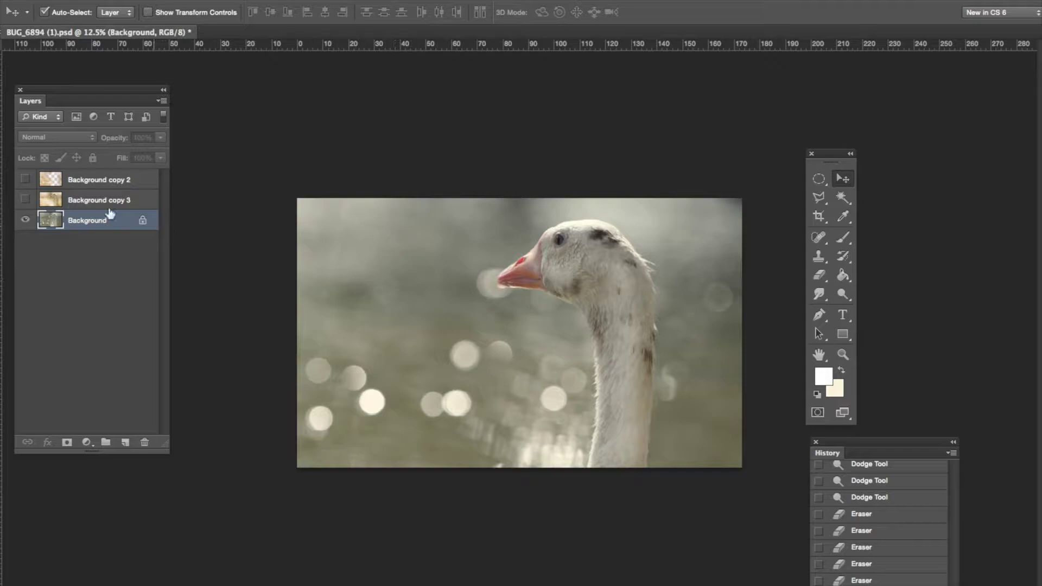
- Toggle the visibility of the Background copy 3 layer repeatedly to compare the edited goose photo with the original
{"action": "left_click", "coordinate": [25, 200]}
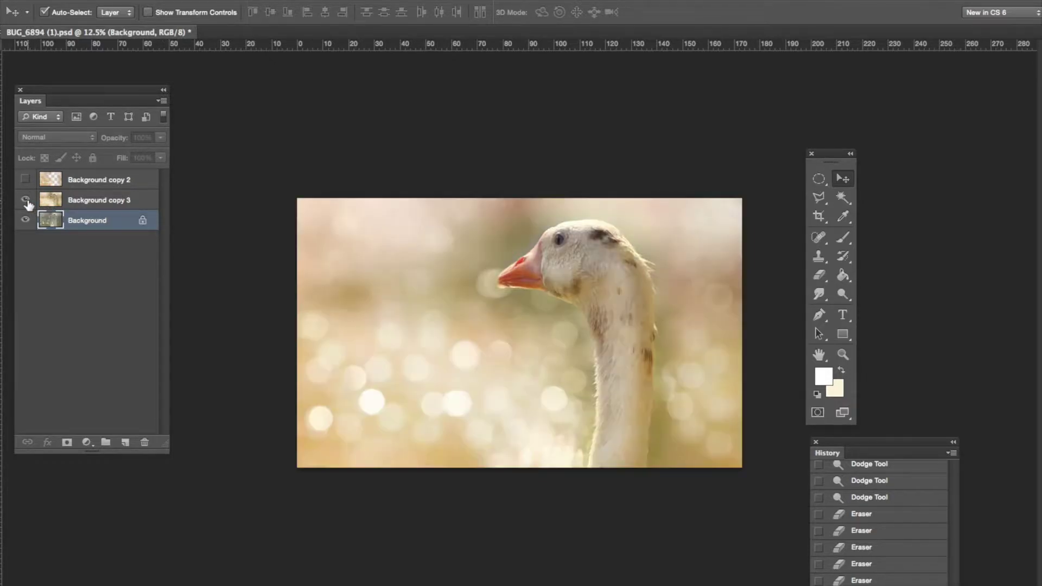
{"action": "left_click", "coordinate": [26, 201]}
{"action": "left_click", "coordinate": [26, 200]}
{"action": "left_click", "coordinate": [25, 200]}
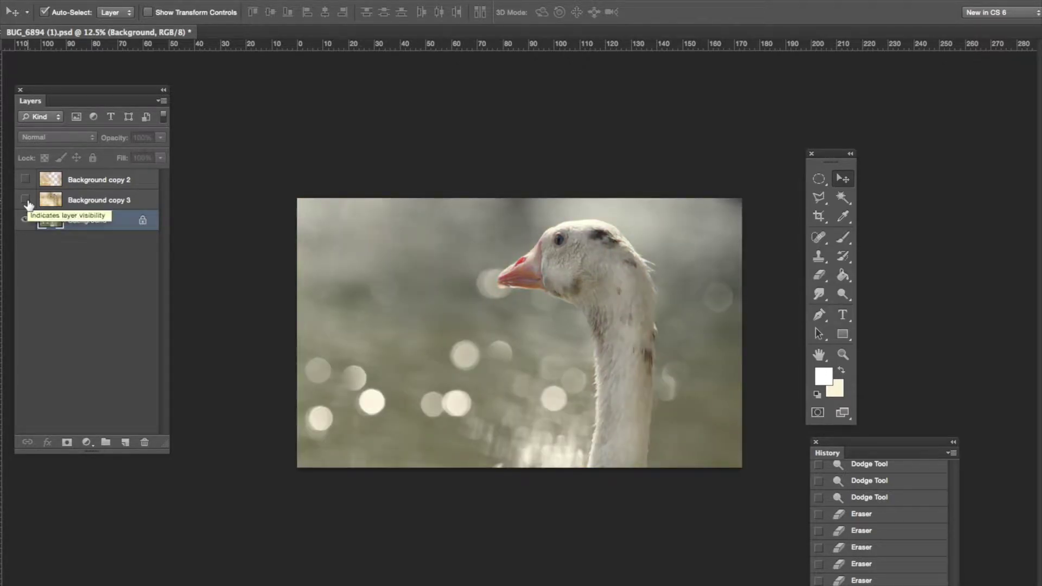
{"action": "left_click", "coordinate": [25, 200]}
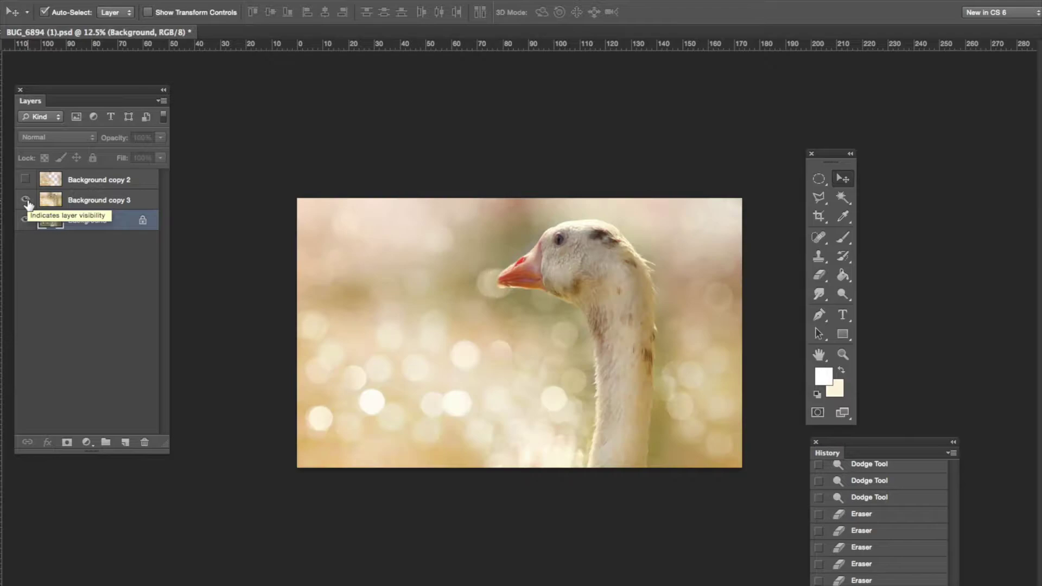
{"action": "left_click", "coordinate": [25, 200]}
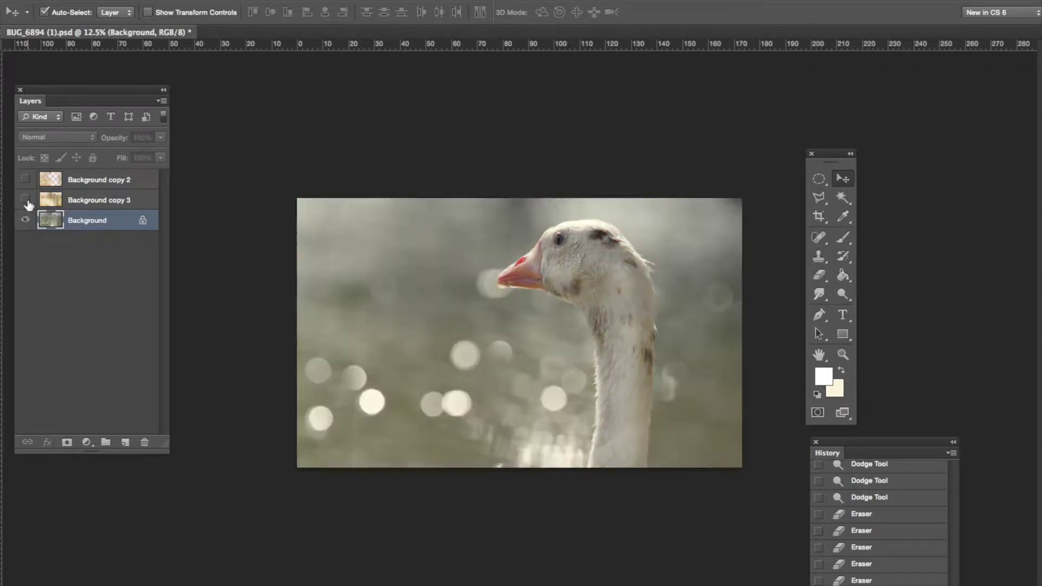
{"action": "left_click", "coordinate": [26, 200]}
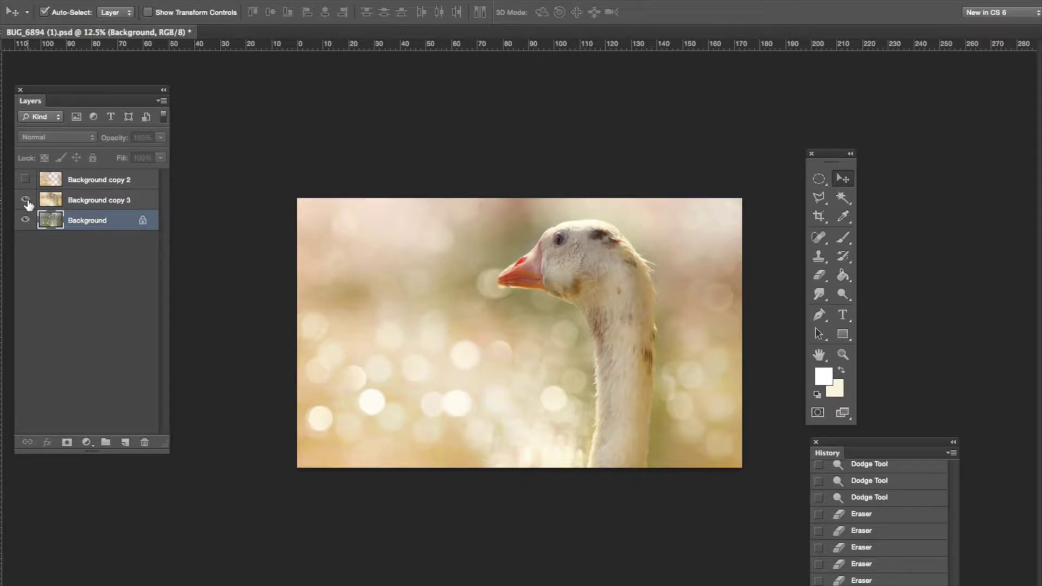
{"action": "left_click", "coordinate": [26, 200]}
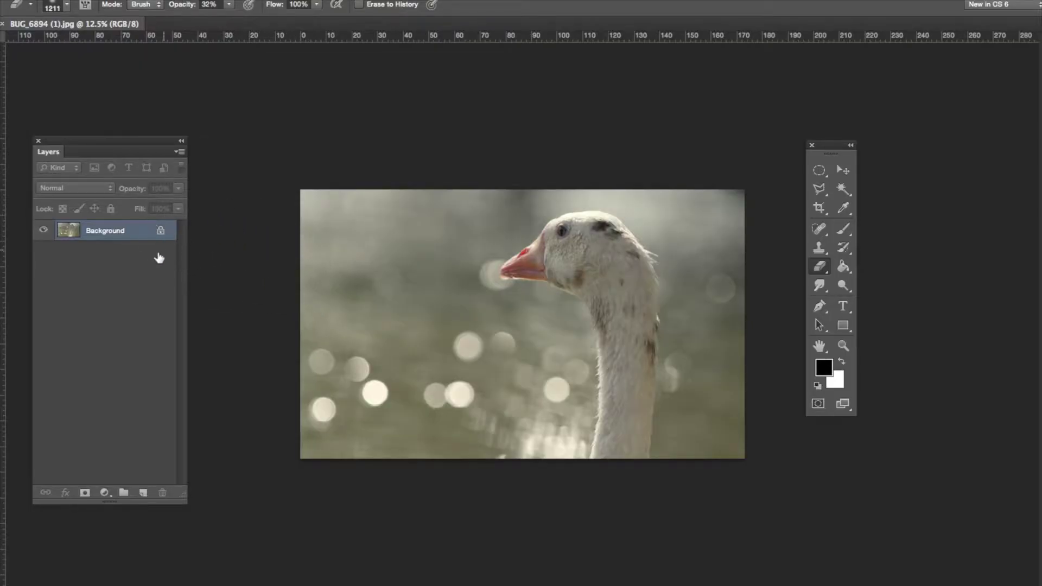
- Duplicate the Background layer and, with the original hidden, erase the goose from the copy at 81% eraser opacity
{"action": "left_click_drag", "start_coordinate": [121, 237], "coordinate": [143, 496]}
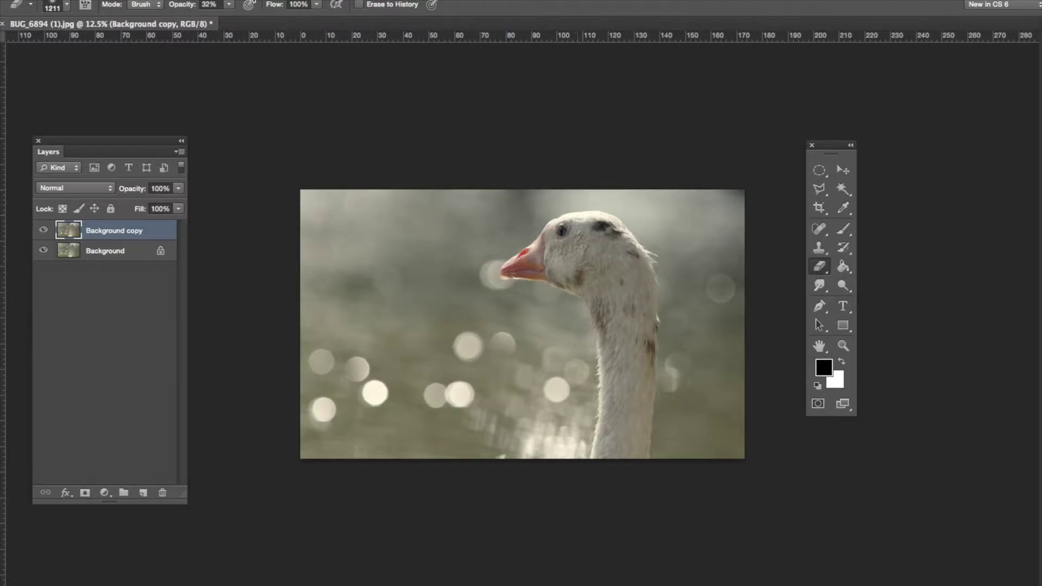
{"action": "left_click", "coordinate": [228, 5]}
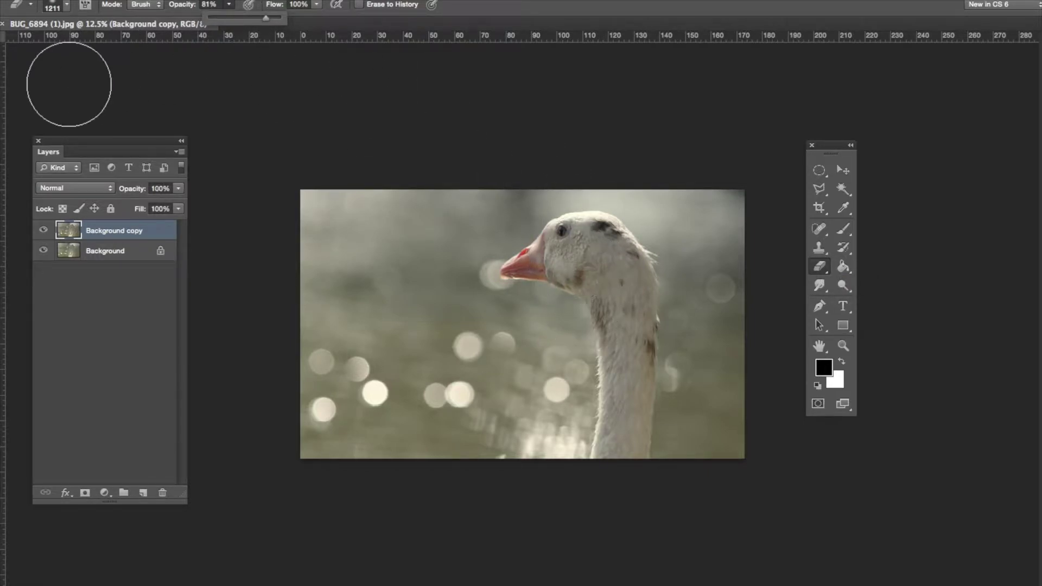
{"action": "left_click", "coordinate": [43, 250]}
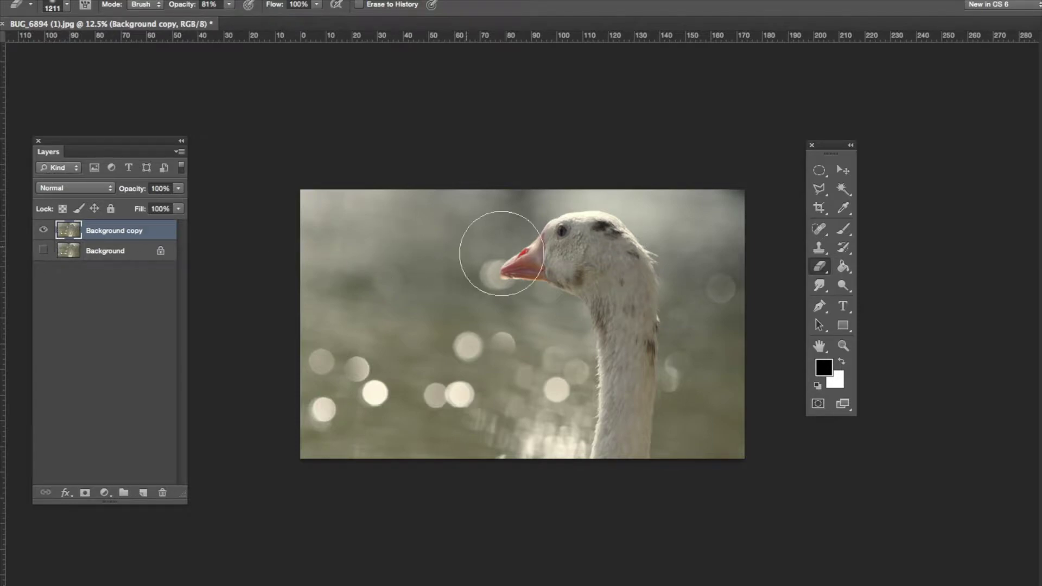
{"action": "mouse_move", "coordinate": [537, 249]}
{"action": "left_mouse_down"}
{"action": "mouse_move", "coordinate": [602, 252]}
{"action": "mouse_move", "coordinate": [618, 273]}
{"action": "mouse_move", "coordinate": [633, 326]}
{"action": "mouse_move", "coordinate": [633, 407]}
{"action": "mouse_move", "coordinate": [616, 467]}
{"action": "mouse_move", "coordinate": [620, 435]}
{"action": "mouse_move", "coordinate": [589, 302]}
{"action": "mouse_move", "coordinate": [530, 274]}
{"action": "mouse_move", "coordinate": [554, 243]}
{"action": "mouse_move", "coordinate": [610, 245]}
{"action": "mouse_move", "coordinate": [511, 269]}
{"action": "mouse_move", "coordinate": [698, 251]}
{"action": "left_mouse_up"}
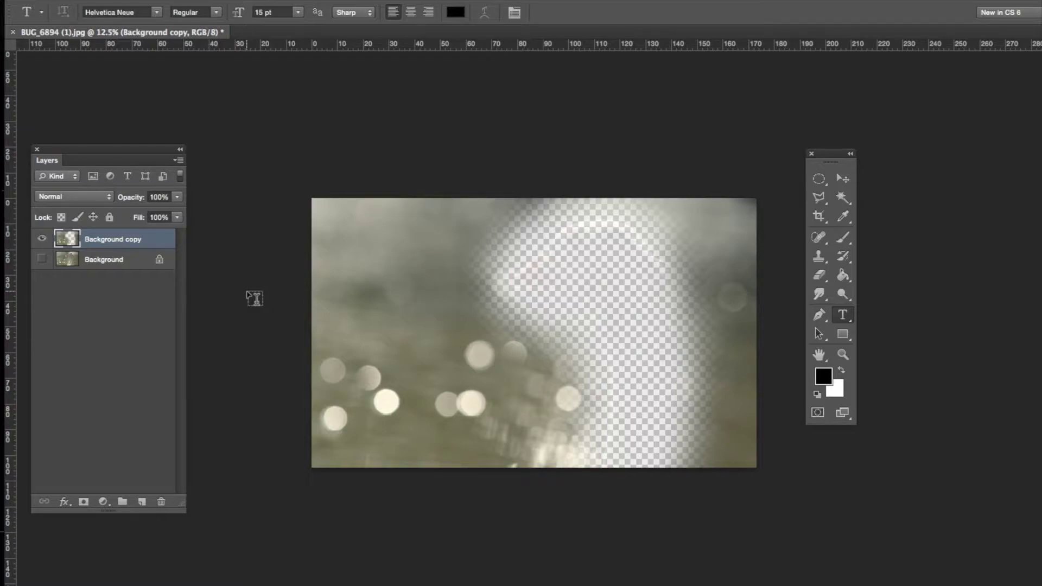
- Show the Background layer beneath the erased copy, switching it off and on to compare the result
{"action": "left_click", "coordinate": [41, 261]}
{"action": "left_click", "coordinate": [43, 261]}
{"action": "left_click", "coordinate": [42, 260]}
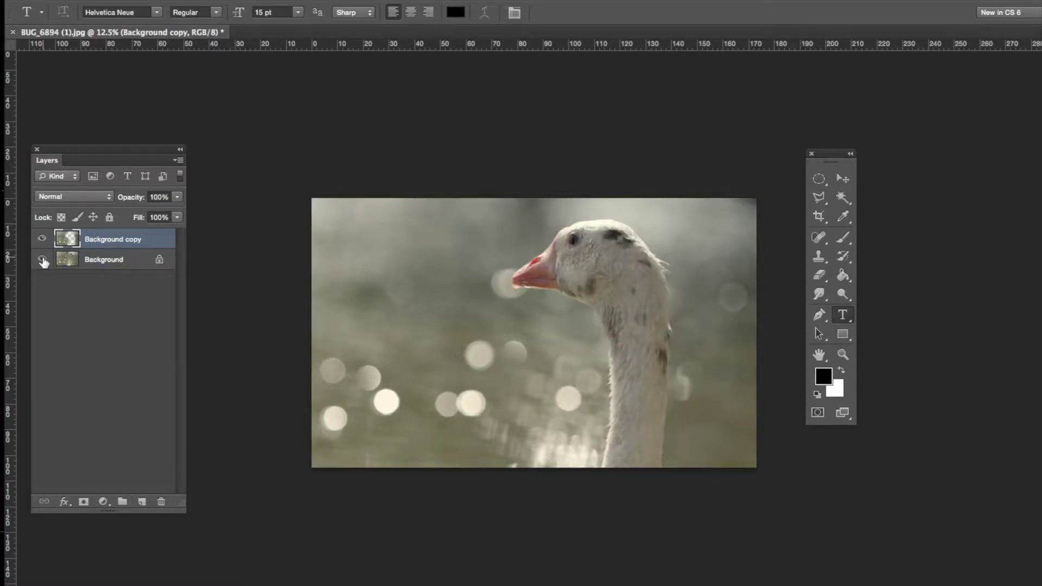
{"action": "left_click", "coordinate": [42, 261]}
{"action": "left_click", "coordinate": [42, 261]}
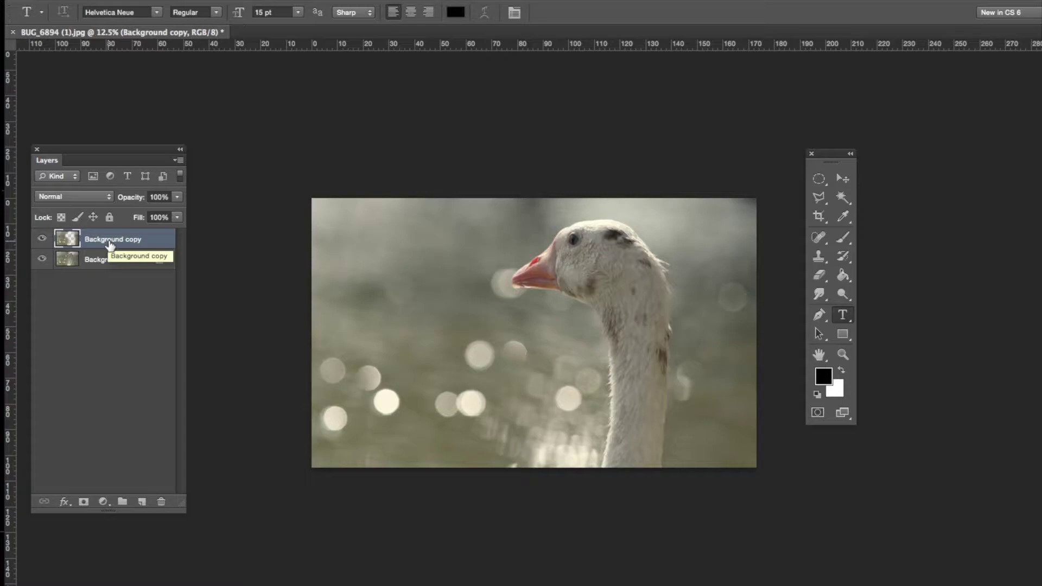
- Brighten the midtones of the Background copy layer with Levels and compare the image with and without that layer
{"action": "key", "text": "ctrl+l"}
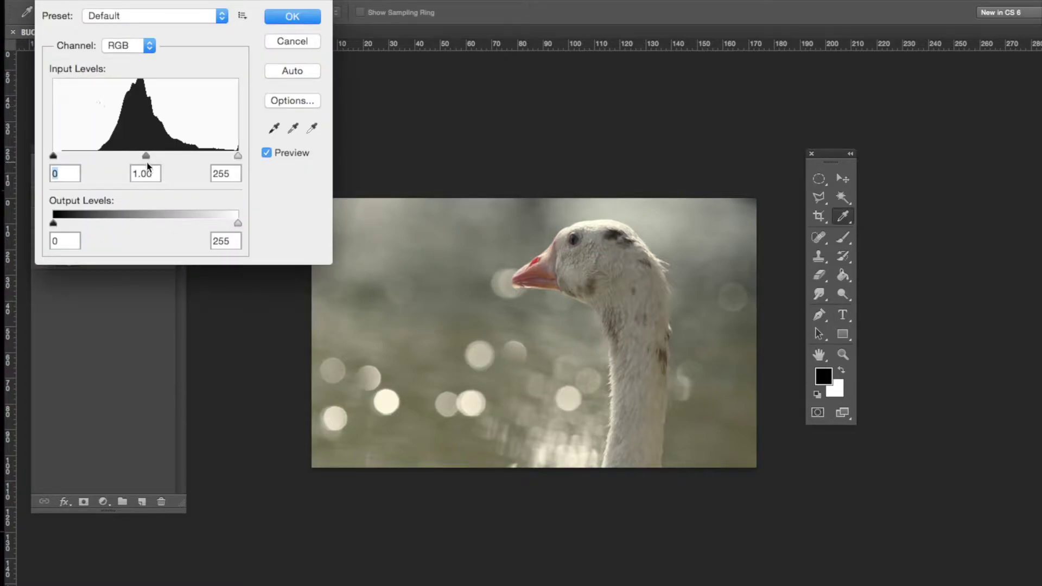
{"action": "left_click_drag", "start_coordinate": [147, 158], "coordinate": [95, 147]}
{"action": "left_click", "coordinate": [292, 18]}
{"action": "key", "text": "t"}
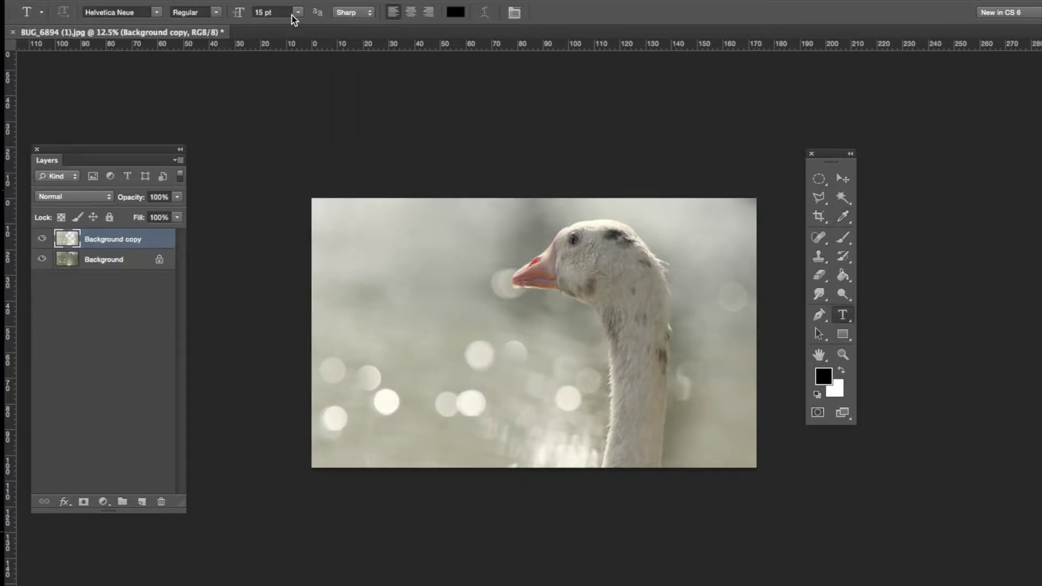
{"action": "left_click", "coordinate": [42, 240]}
{"action": "left_click", "coordinate": [41, 240]}
- Soften the brightened layer around the goose's head and neck with the Eraser at 36% and 18% opacity
{"action": "left_click", "coordinate": [819, 275]}
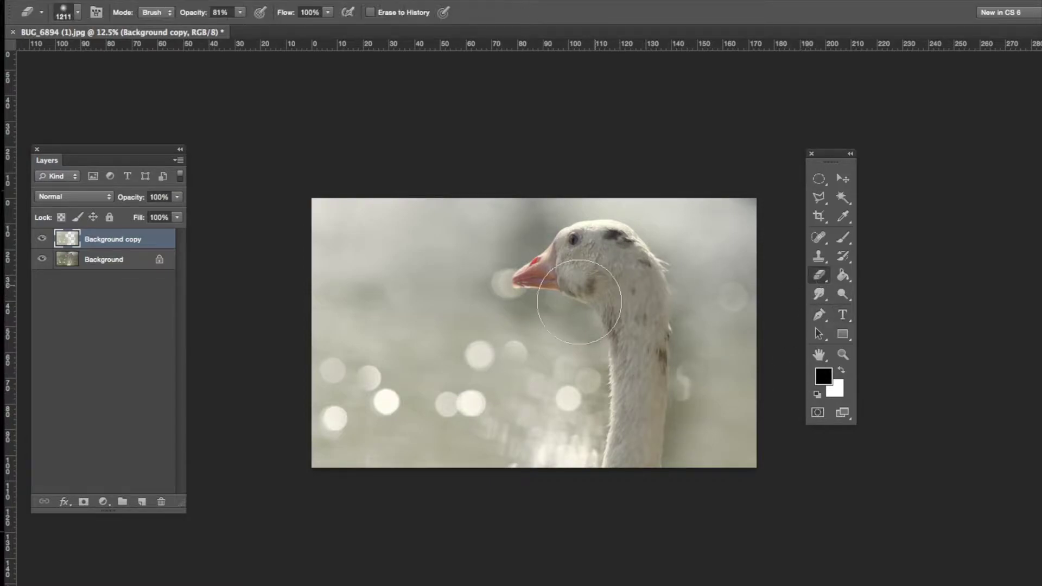
{"action": "left_click", "coordinate": [242, 13]}
{"action": "mouse_move", "coordinate": [480, 273]}
{"action": "left_mouse_down"}
{"action": "mouse_move", "coordinate": [529, 278]}
{"action": "mouse_move", "coordinate": [442, 303]}
{"action": "left_mouse_up"}
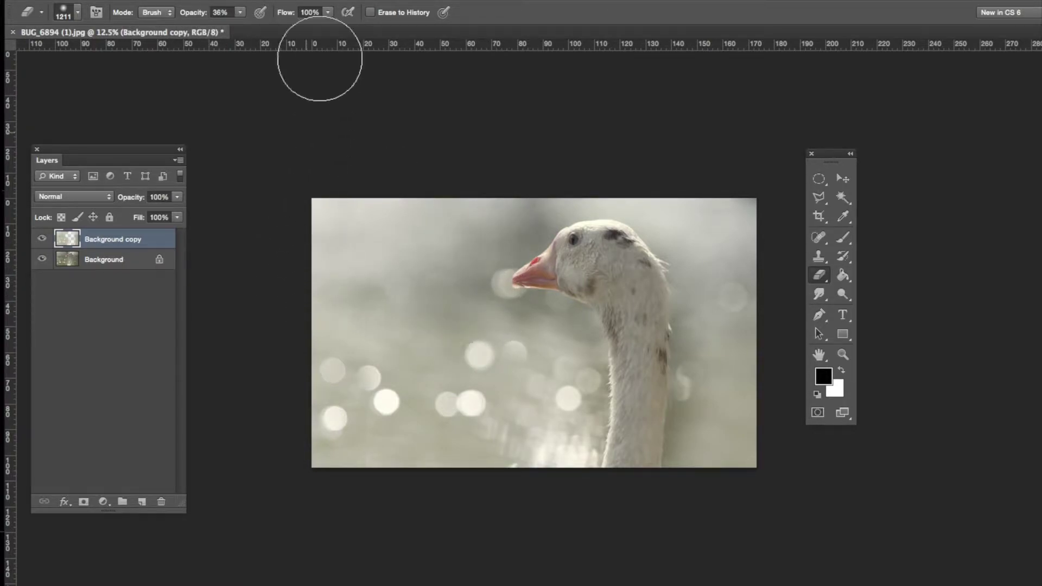
{"action": "left_click_drag", "start_coordinate": [242, 15], "coordinate": [230, 27]}
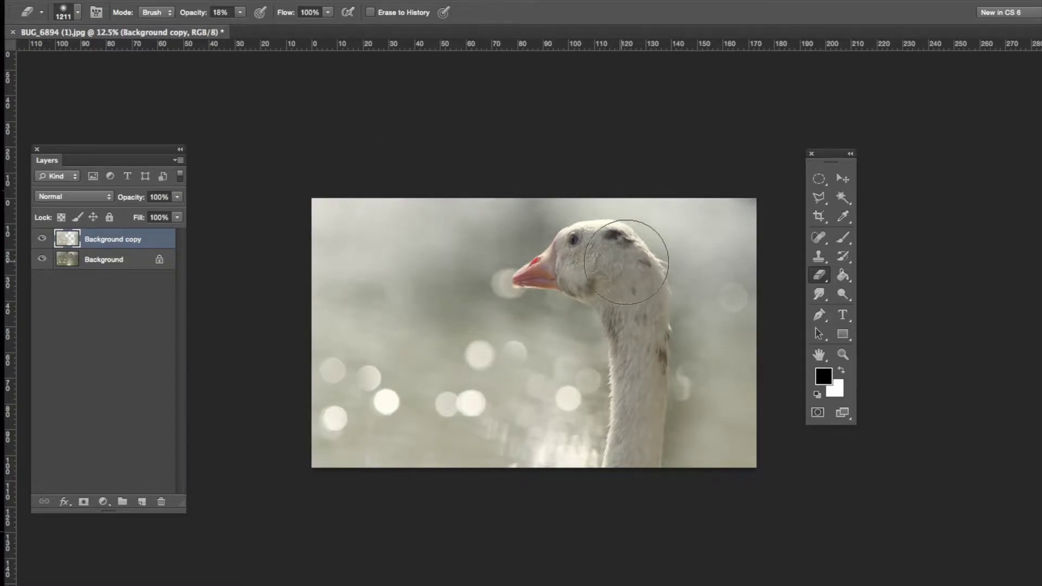
{"action": "mouse_move", "coordinate": [695, 272]}
{"action": "left_mouse_down"}
{"action": "mouse_move", "coordinate": [730, 297]}
{"action": "mouse_move", "coordinate": [703, 359]}
{"action": "mouse_move", "coordinate": [740, 373]}
{"action": "mouse_move", "coordinate": [751, 432]}
{"action": "mouse_move", "coordinate": [710, 394]}
{"action": "left_mouse_up"}
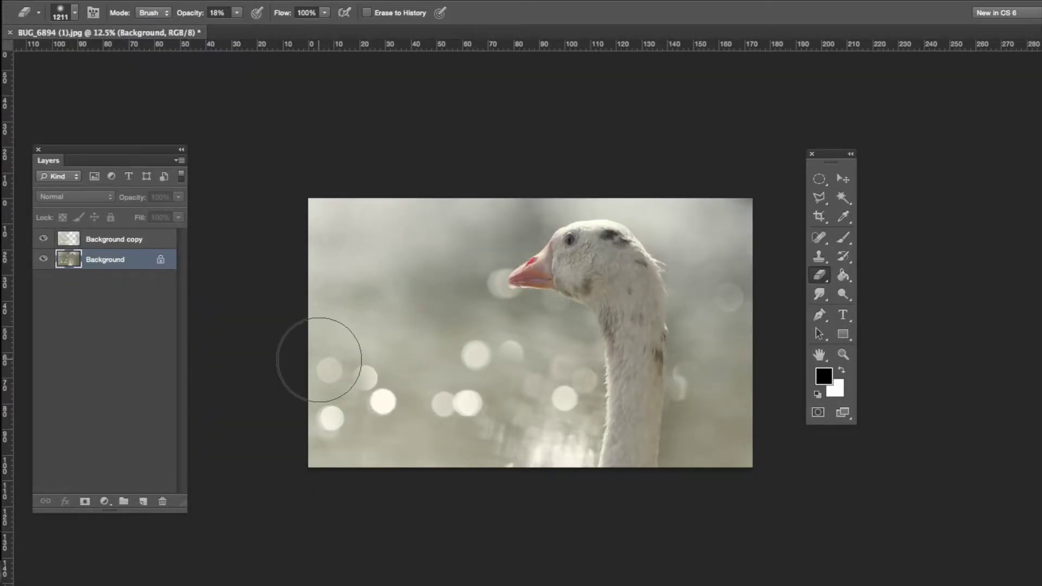
- Strongly increase the saturation of the Background copy layer using Hue/Saturation
{"action": "left_click", "coordinate": [145, 240]}
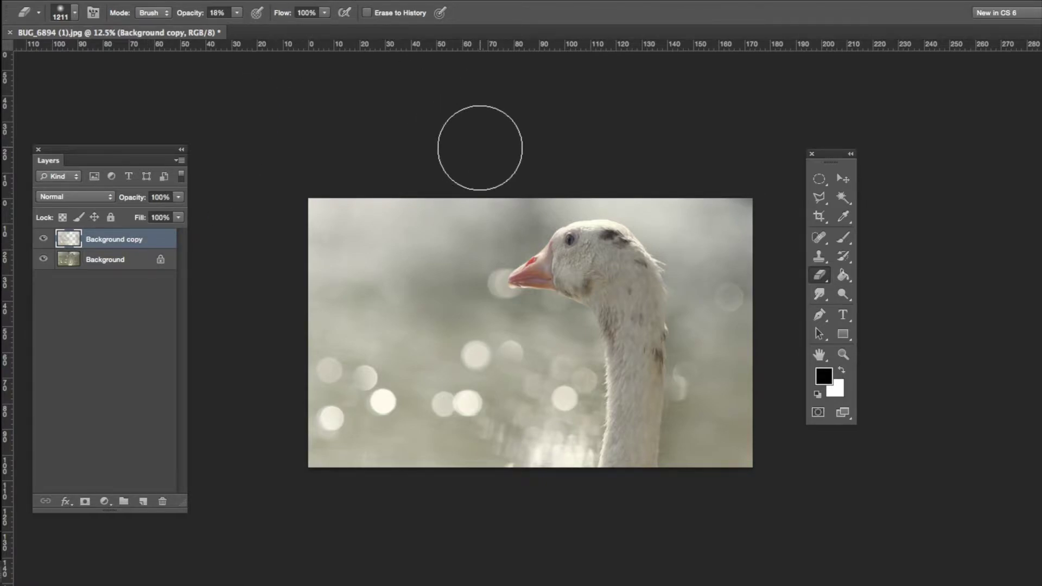
{"action": "key", "text": "ctrl+u"}
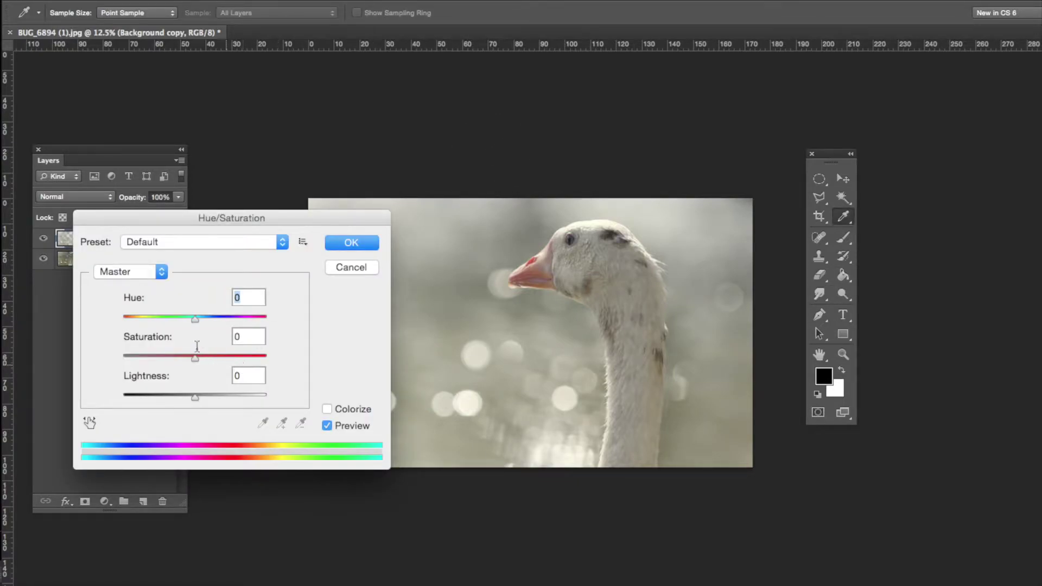
{"action": "mouse_move", "coordinate": [195, 355]}
{"action": "left_mouse_down"}
{"action": "mouse_move", "coordinate": [256, 365]}
{"action": "mouse_move", "coordinate": [115, 346]}
{"action": "mouse_move", "coordinate": [214, 359]}
{"action": "left_mouse_up"}
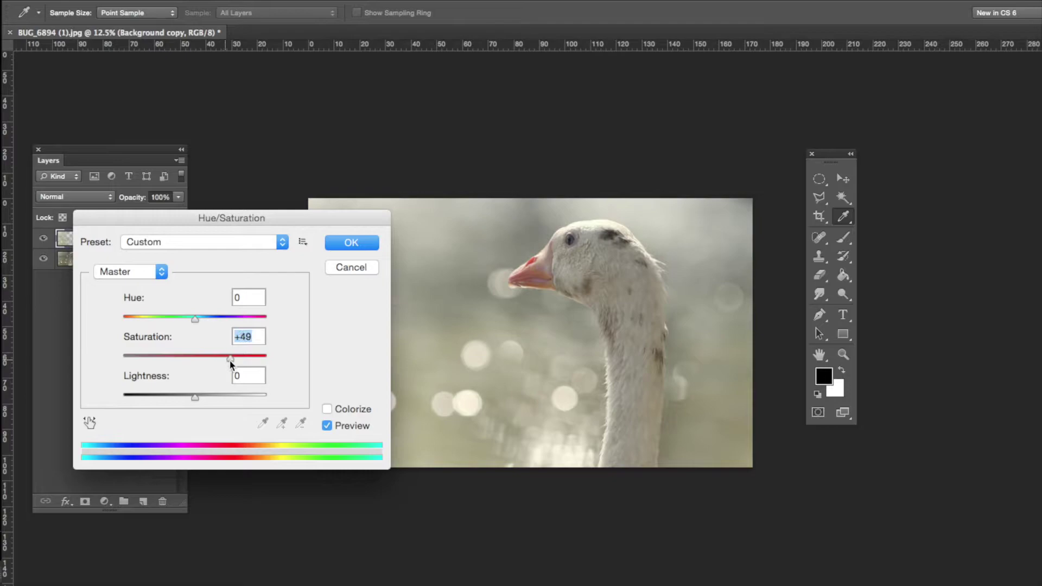
{"action": "left_click_drag", "start_coordinate": [231, 361], "coordinate": [236, 362]}
{"action": "left_click", "coordinate": [362, 245]}
{"action": "key", "text": "e"}
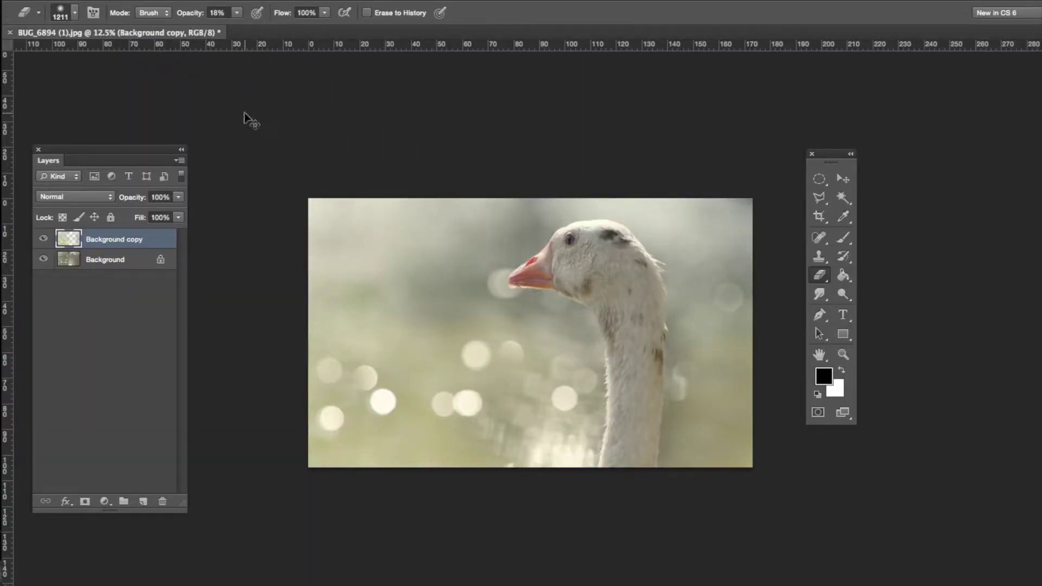
- Warm the Background copy layer with Color Balance by adjusting its midtones, highlights and shadows toward yellow and red tones
{"action": "key", "text": "super+b"}
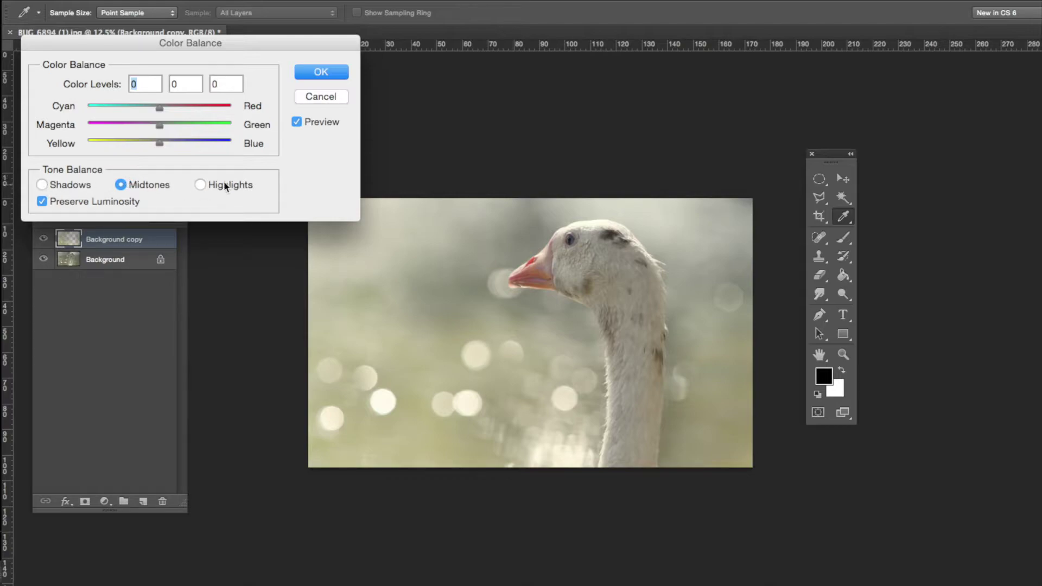
{"action": "mouse_move", "coordinate": [166, 144]}
{"action": "left_mouse_down"}
{"action": "mouse_move", "coordinate": [192, 155]}
{"action": "mouse_move", "coordinate": [145, 144]}
{"action": "left_mouse_up"}
{"action": "left_click_drag", "start_coordinate": [163, 126], "coordinate": [185, 108]}
{"action": "left_click", "coordinate": [200, 185]}
{"action": "left_click_drag", "start_coordinate": [157, 141], "coordinate": [180, 167]}
{"action": "left_click_drag", "start_coordinate": [178, 144], "coordinate": [185, 116]}
{"action": "left_click", "coordinate": [42, 185]}
{"action": "left_click_drag", "start_coordinate": [161, 147], "coordinate": [171, 149]}
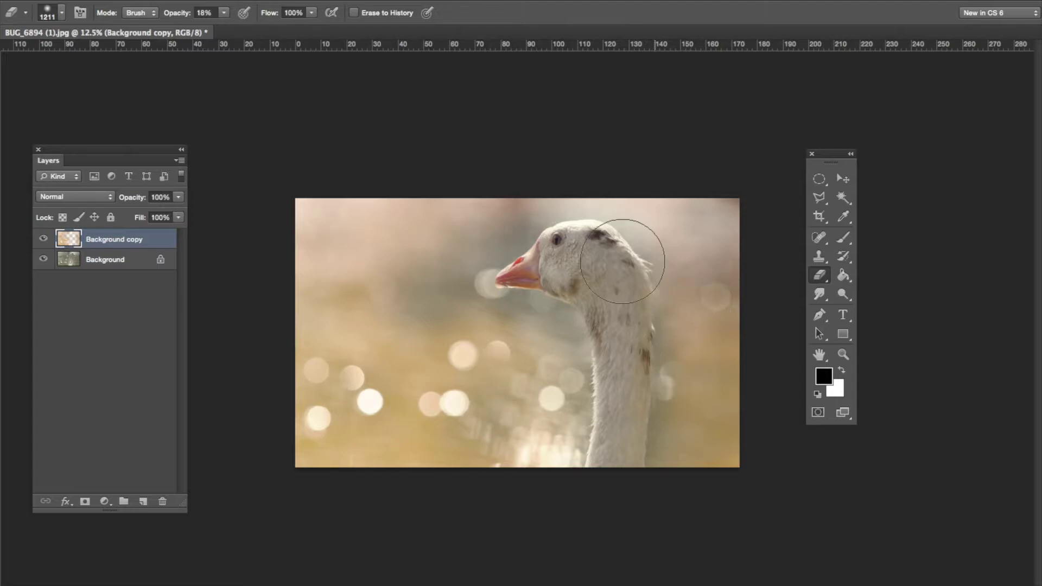
- Duplicate the Background copy layer, hide the duplicate, and add a second copy of the original Background layer
{"action": "left_click_drag", "start_coordinate": [142, 266], "coordinate": [142, 500]}
{"action": "left_click", "coordinate": [43, 239]}
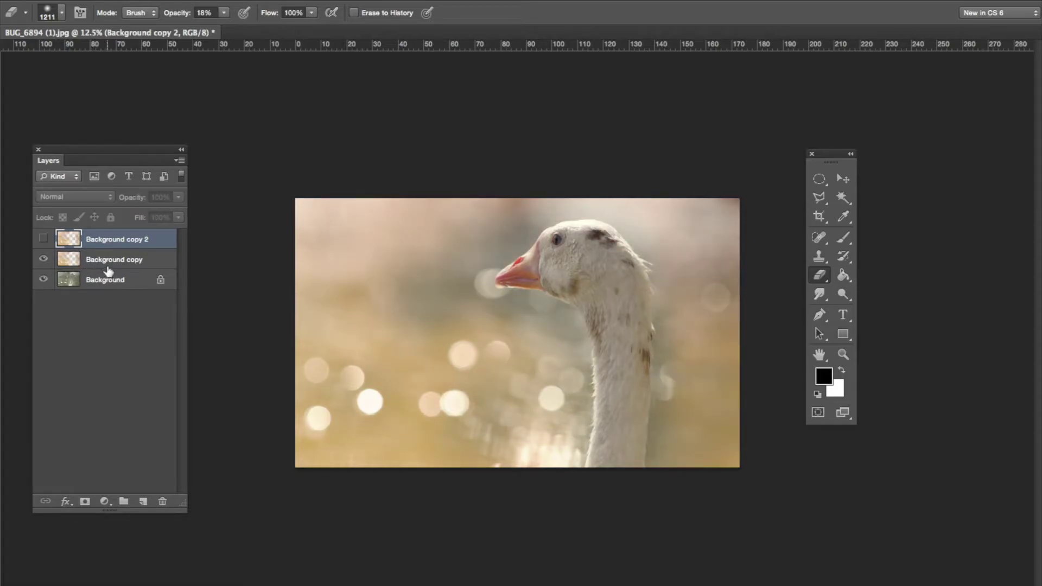
{"action": "left_click", "coordinate": [107, 262]}
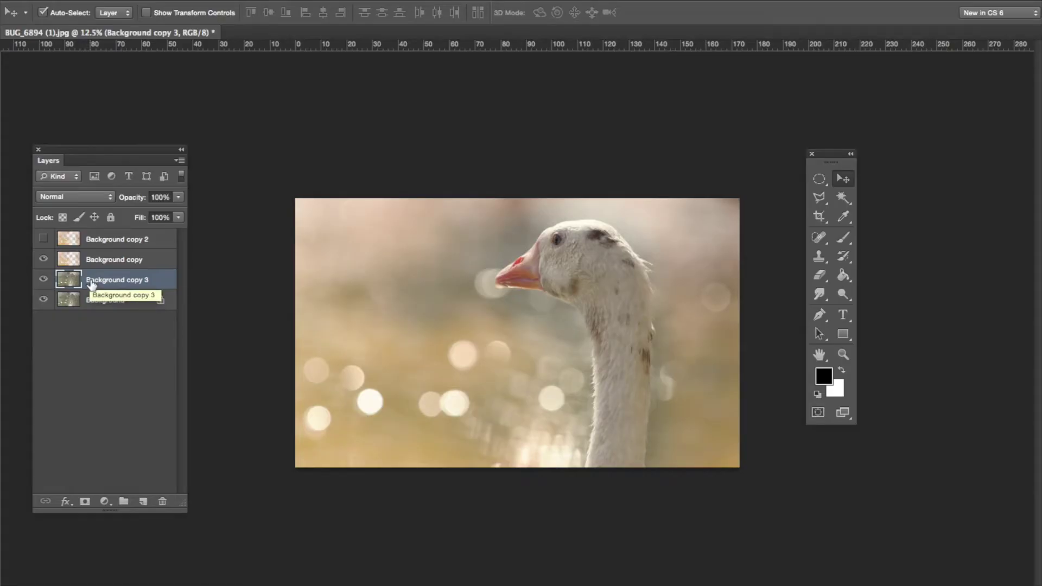
- Color-balance the Background copy 3 layer with midtones at -19 yellow, shadows at -7 magenta and about -39 yellow, and compare the effect
{"action": "key", "text": "super+b"}
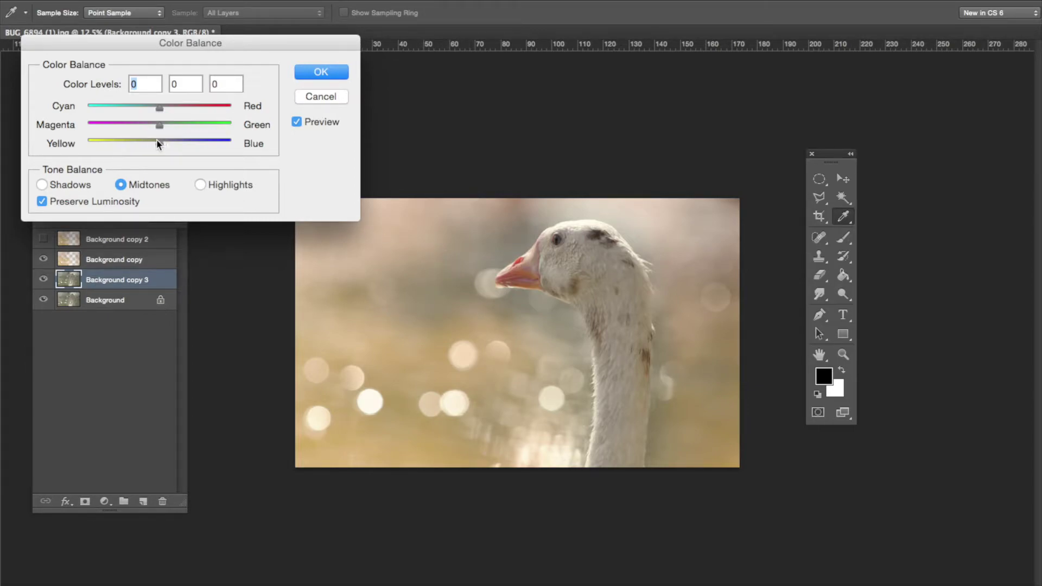
{"action": "left_click_drag", "start_coordinate": [158, 142], "coordinate": [146, 143]}
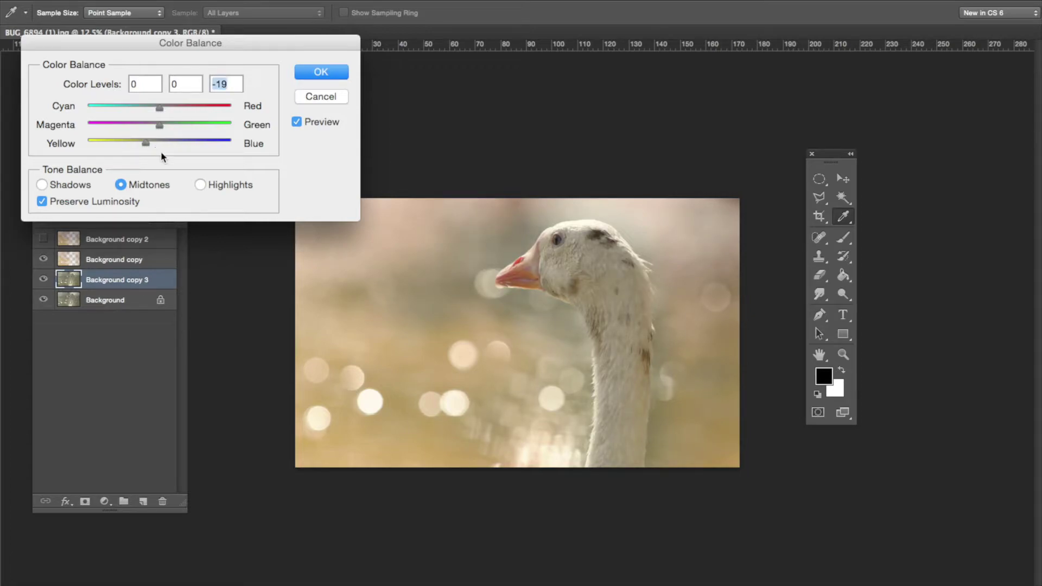
{"action": "left_click", "coordinate": [49, 185]}
{"action": "left_click_drag", "start_coordinate": [154, 144], "coordinate": [142, 142]}
{"action": "left_click_drag", "start_coordinate": [162, 125], "coordinate": [159, 151]}
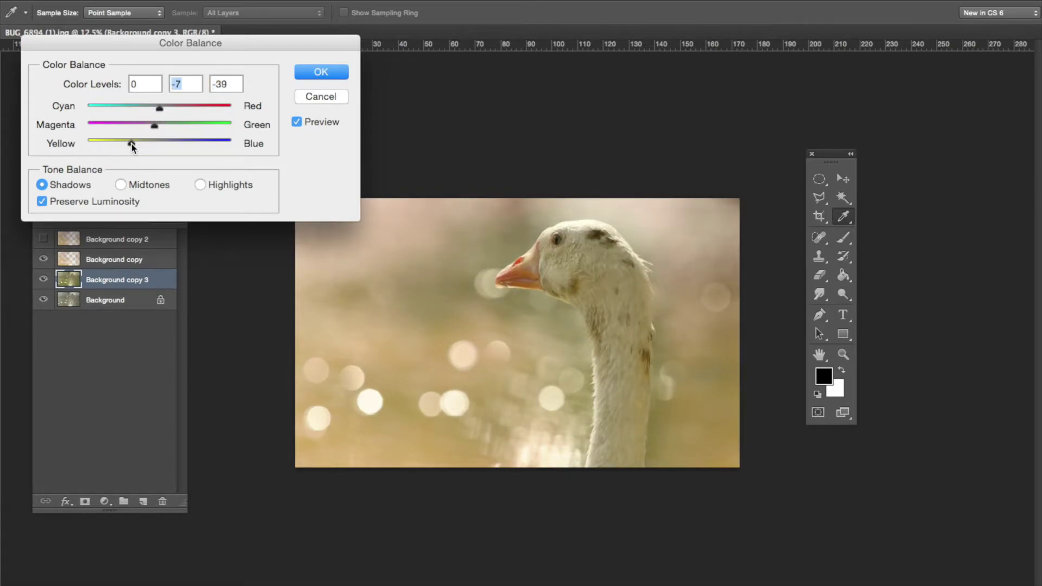
{"action": "left_click", "coordinate": [133, 144]}
{"action": "left_click", "coordinate": [332, 72]}
{"action": "key", "text": "v"}
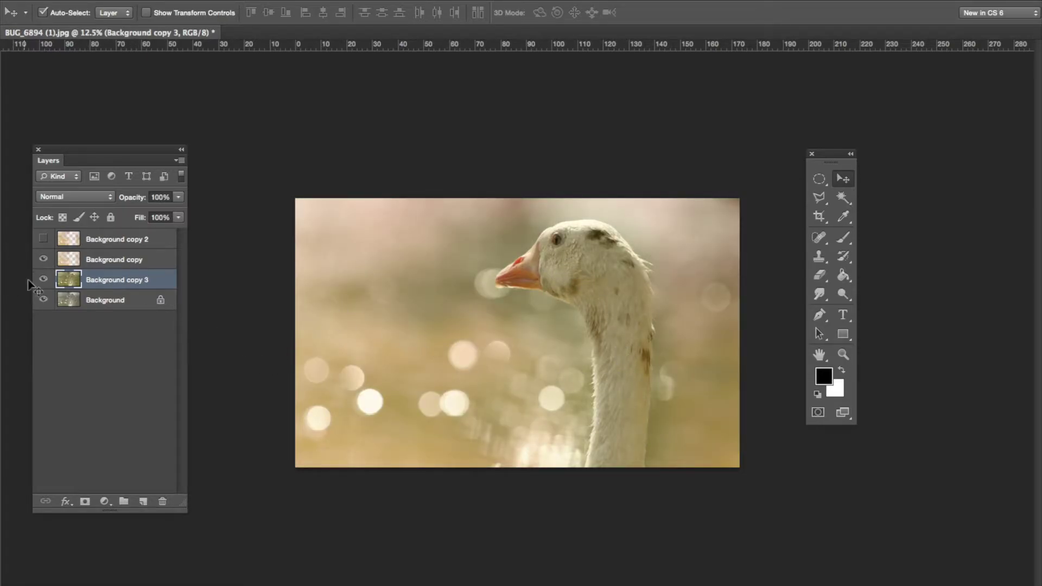
{"action": "left_click", "coordinate": [43, 279]}
{"action": "left_click", "coordinate": [43, 279]}
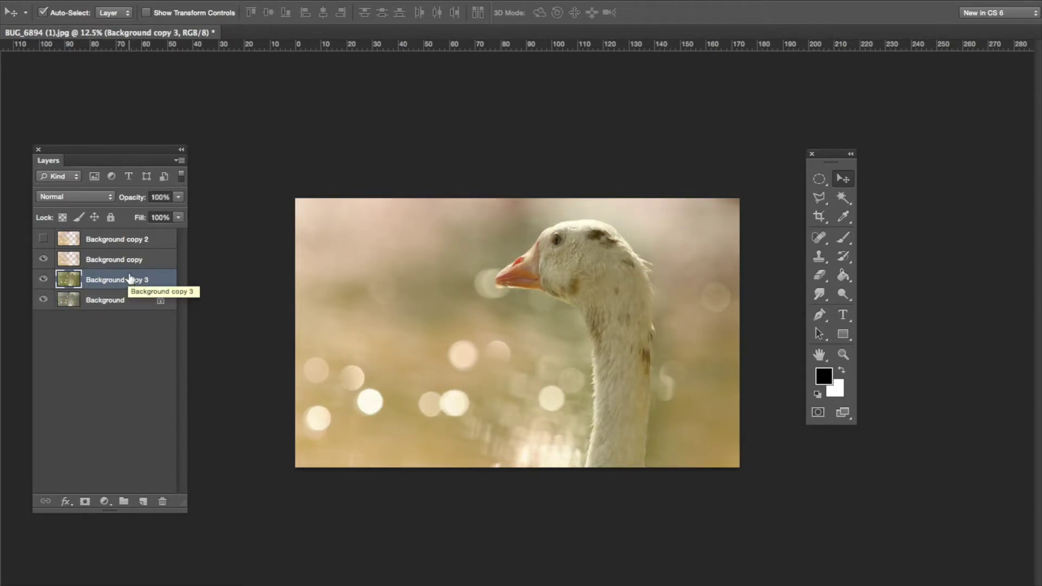
- Erase the goose's head and neck from the Background copy 3 layer with a soft 426 px eraser, initially set to 9% opacity
{"action": "left_click", "coordinate": [844, 240]}
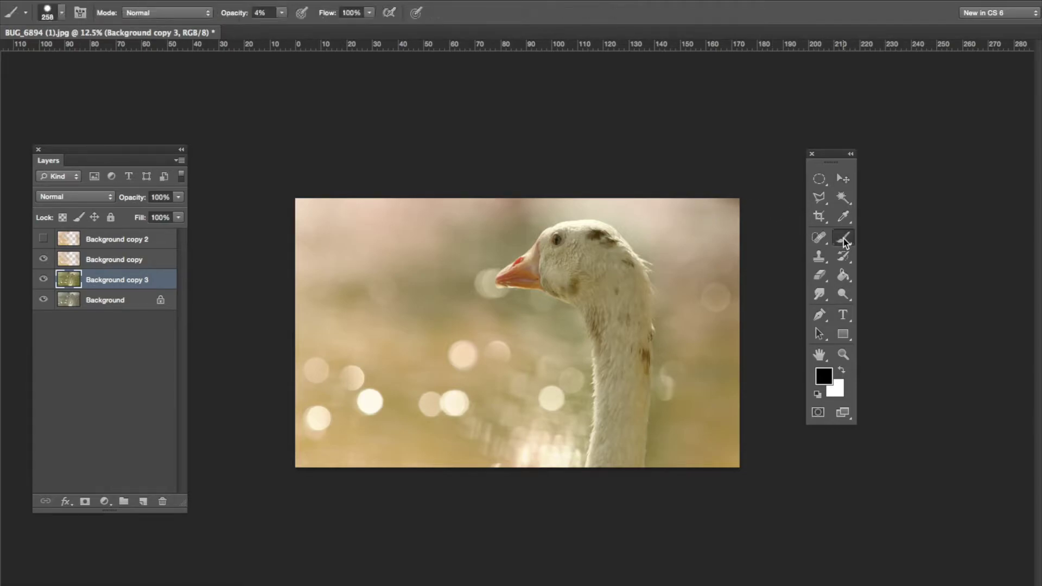
{"action": "left_click", "coordinate": [819, 275]}
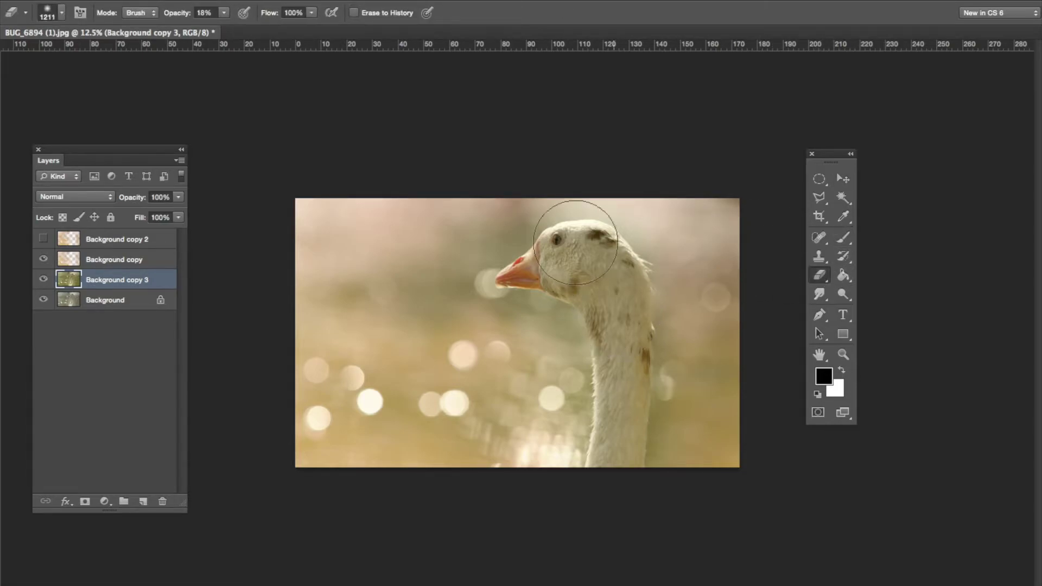
{"action": "left_click", "coordinate": [61, 15]}
{"action": "left_click", "coordinate": [129, 56]}
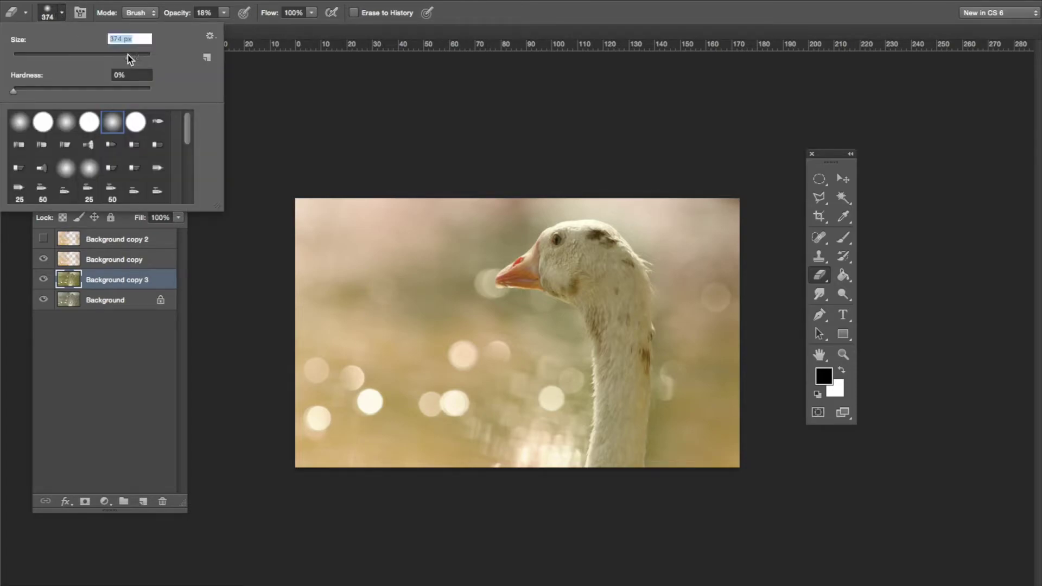
{"action": "left_click", "coordinate": [225, 14]}
{"action": "left_click_drag", "start_coordinate": [222, 25], "coordinate": [219, 26]}
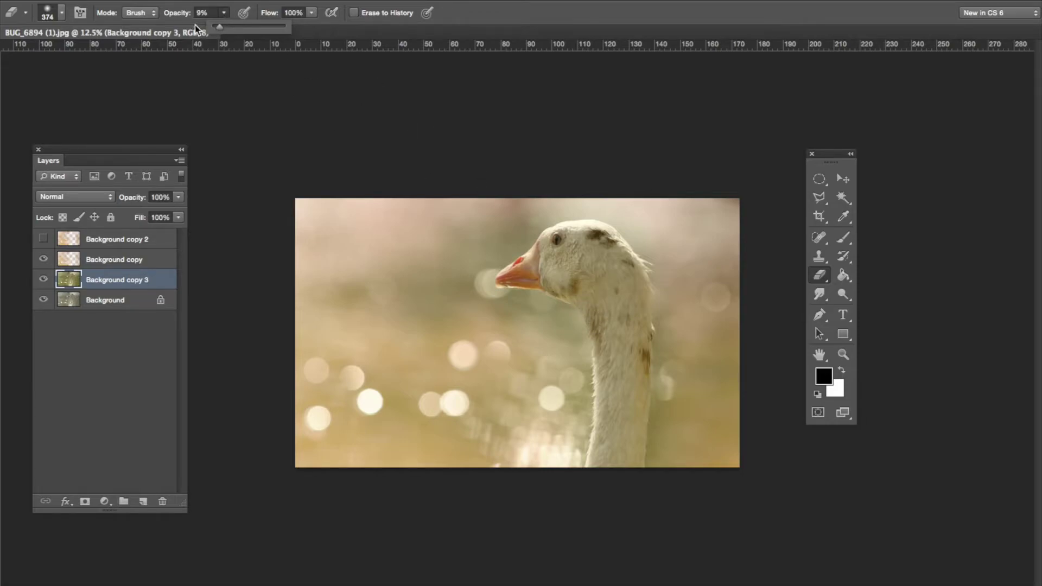
{"action": "left_click", "coordinate": [63, 14]}
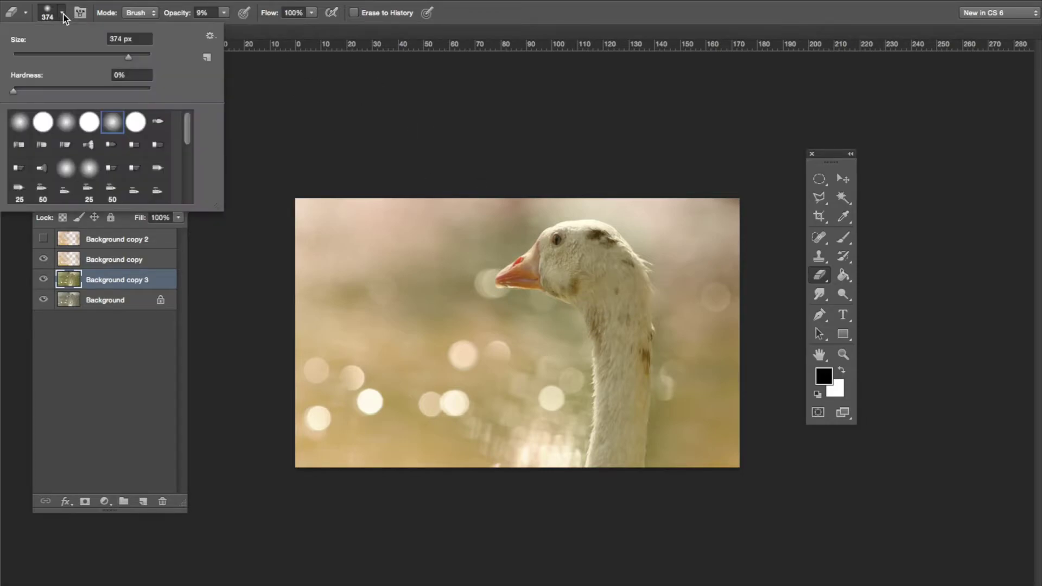
{"action": "left_click", "coordinate": [136, 55]}
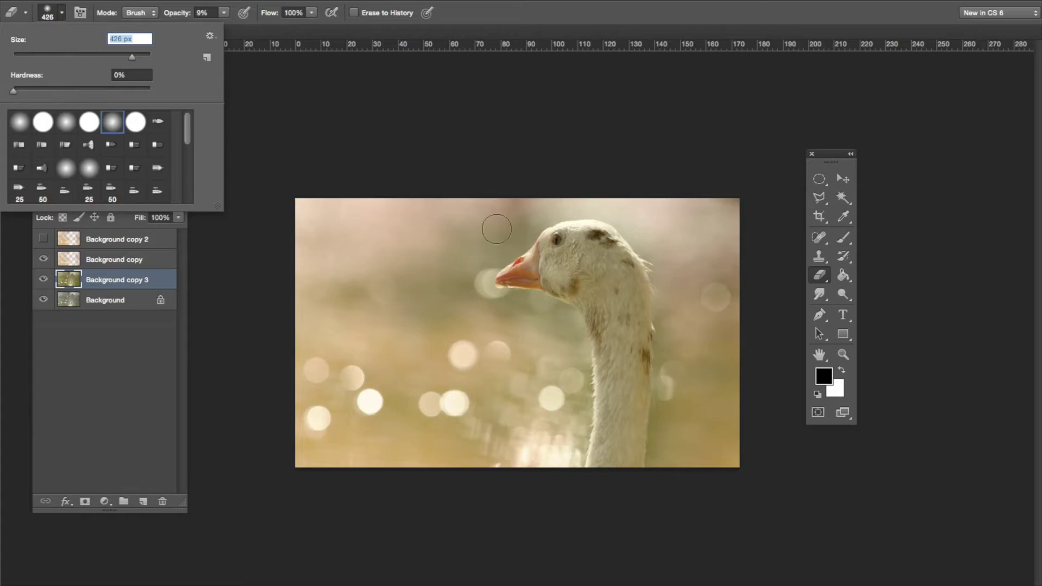
{"action": "left_click", "coordinate": [597, 265]}
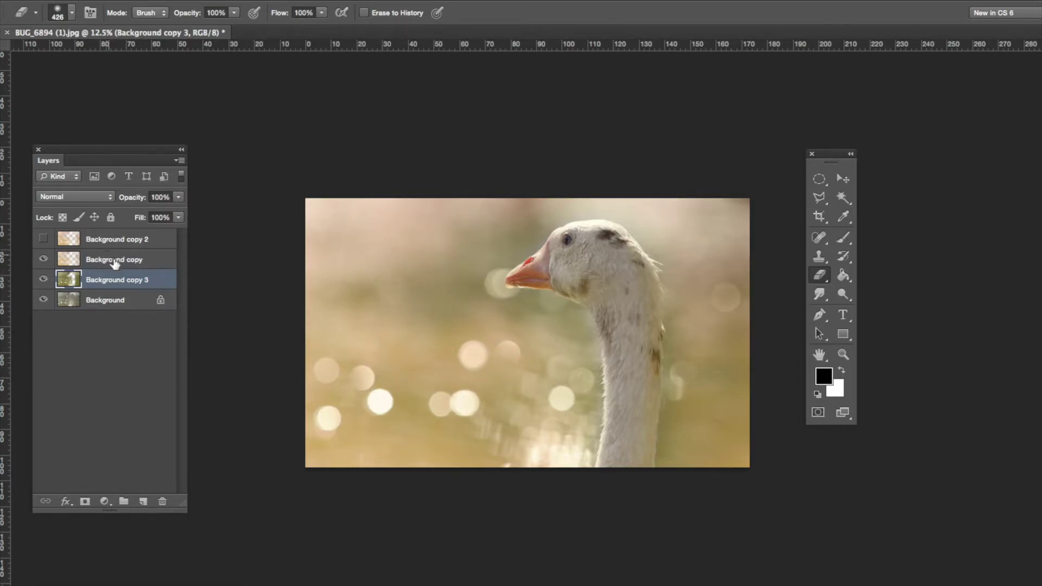
- Paint faint bokeh circles on the Background copy layer with a hard 300 px brush at 4% opacity, using a cream colour sampled from a light spot
{"action": "left_click", "coordinate": [114, 260]}
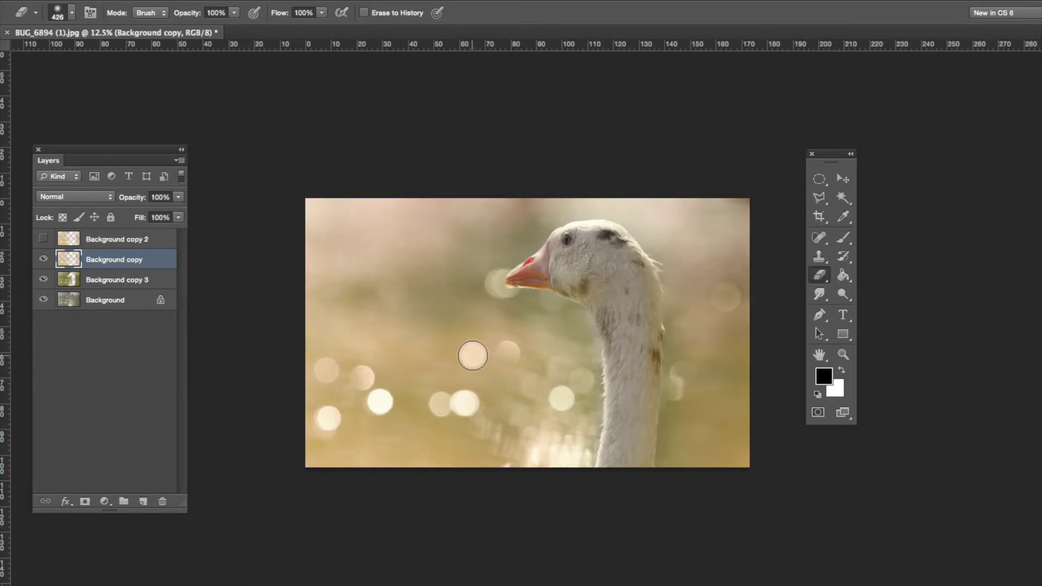
{"action": "left_click", "coordinate": [842, 241]}
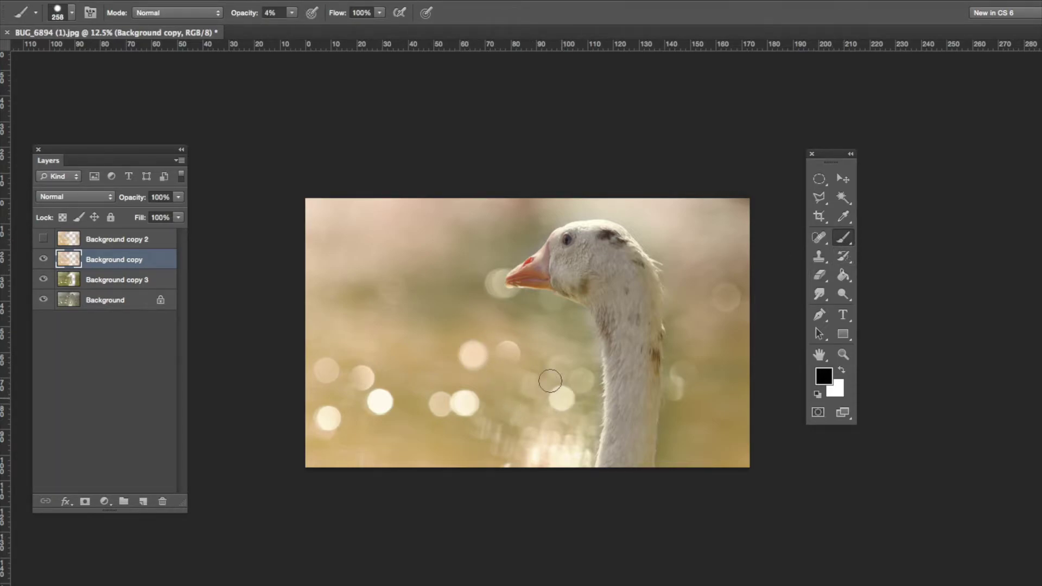
{"action": "left_click", "coordinate": [73, 14]}
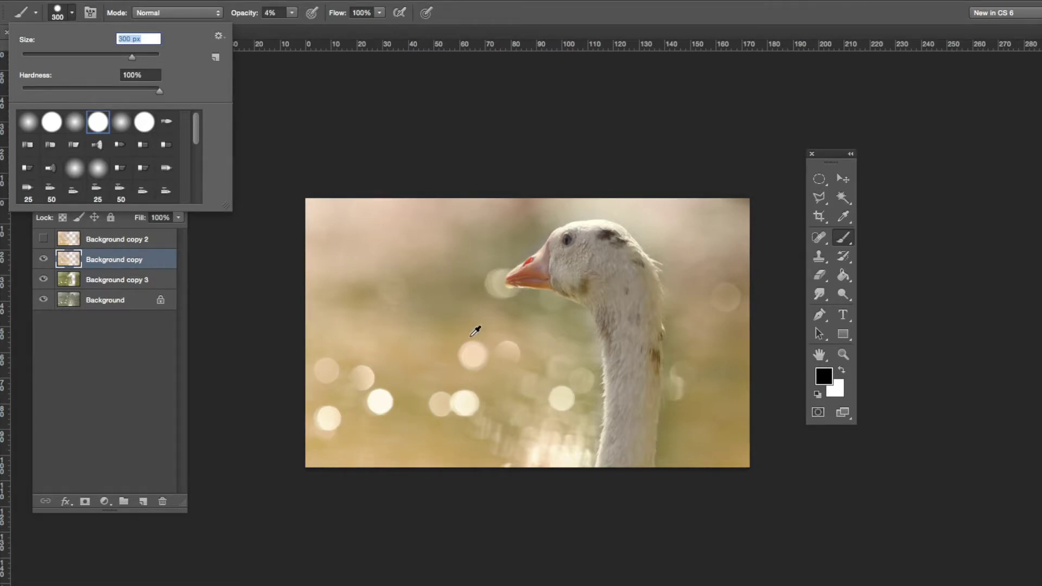
{"action": "left_click", "coordinate": [463, 402], "text": "alt"}
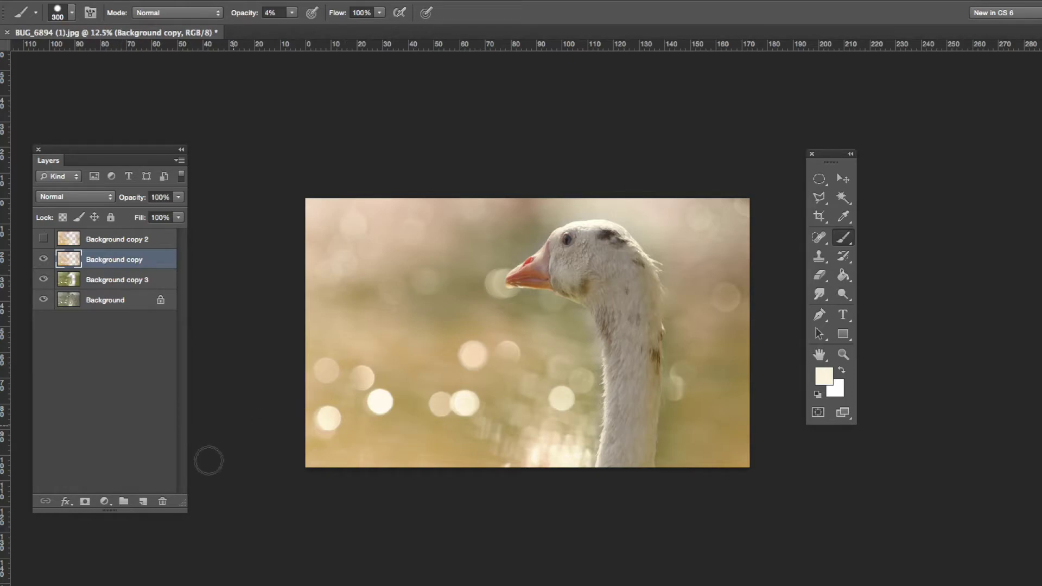
- Add a new layer above Background copy, paint more bokeh circles on it, and toggle its visibility to compare
{"action": "left_click", "coordinate": [142, 503]}
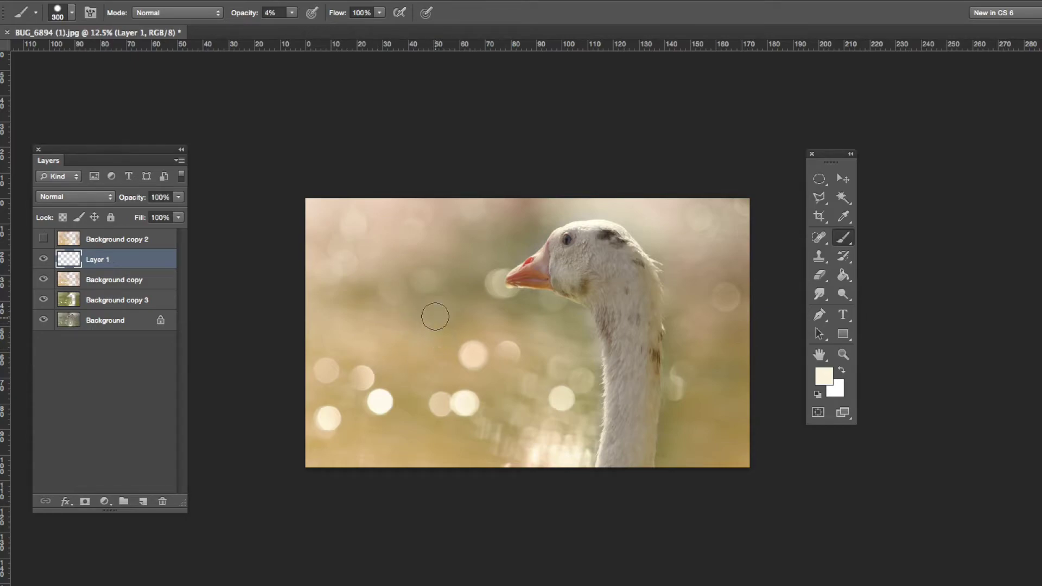
{"action": "left_click", "coordinate": [44, 259]}
{"action": "left_click", "coordinate": [44, 259]}
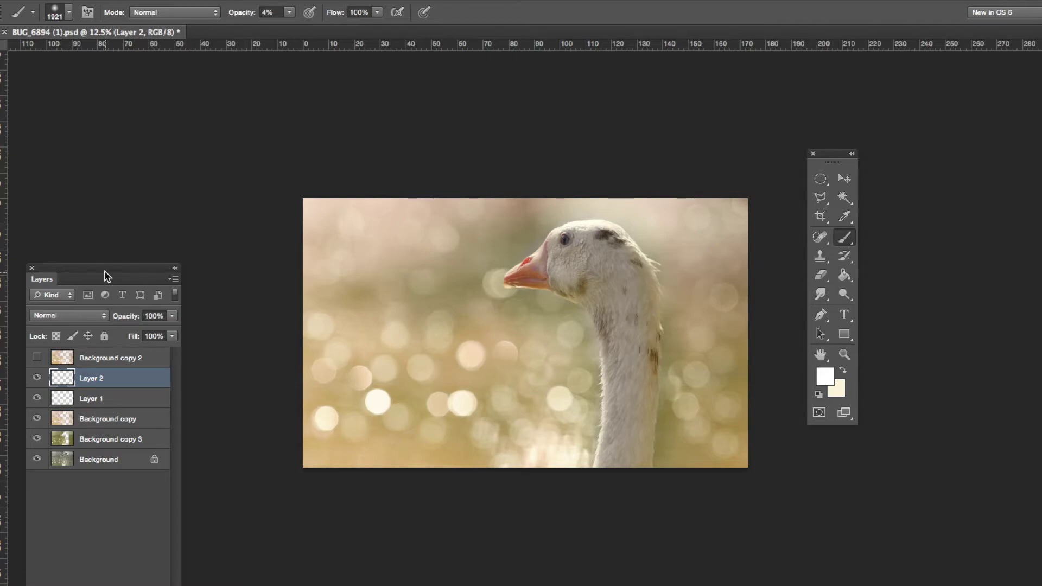
- Merge all visible layers above the Background layer into one, keeping the Background separate by hiding it during the merge
{"action": "left_click_drag", "start_coordinate": [85, 267], "coordinate": [175, 87]}
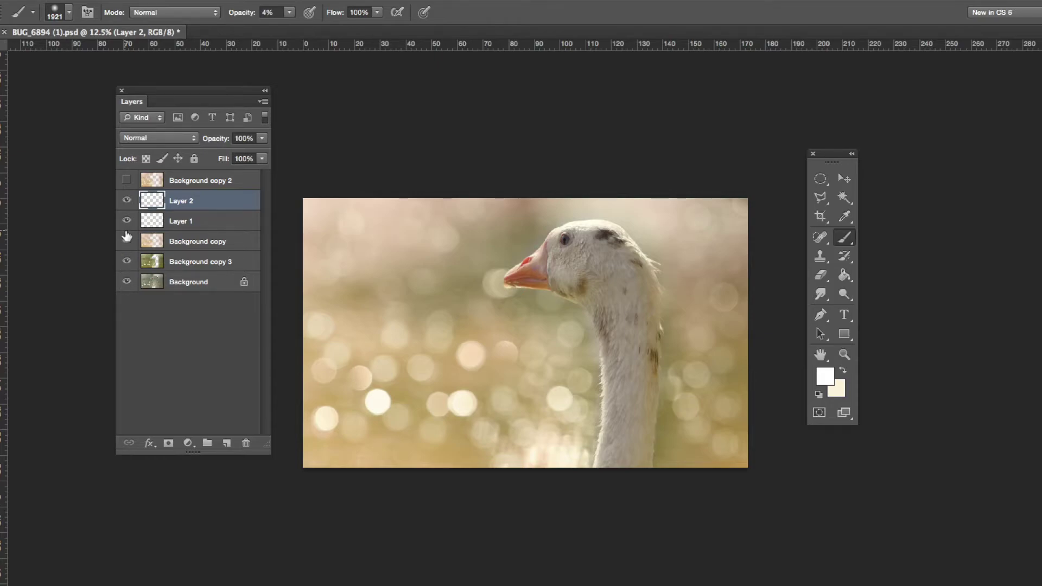
{"action": "left_click", "coordinate": [127, 281]}
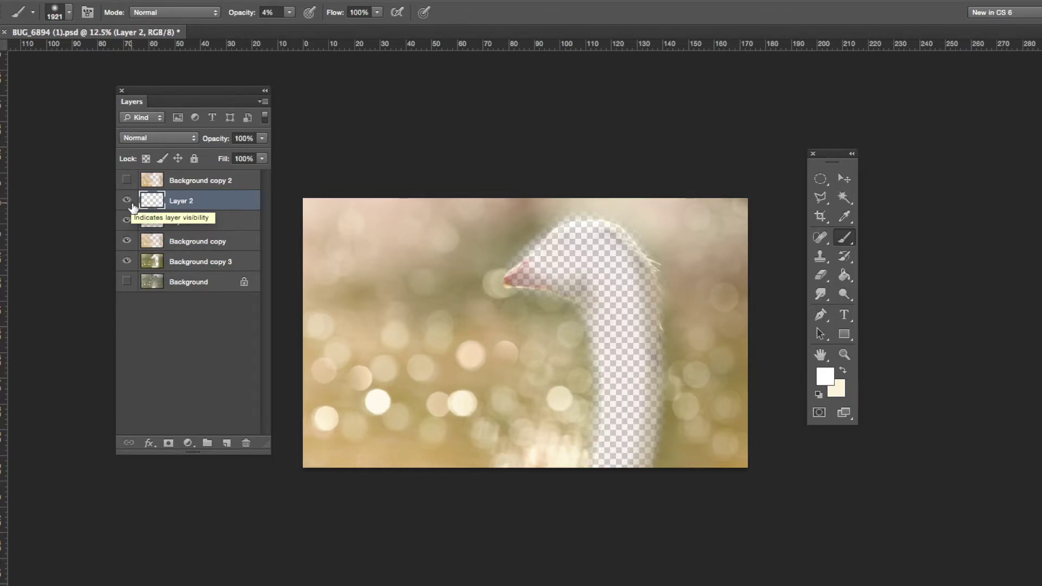
{"action": "key", "text": "ctrl+shift+e"}
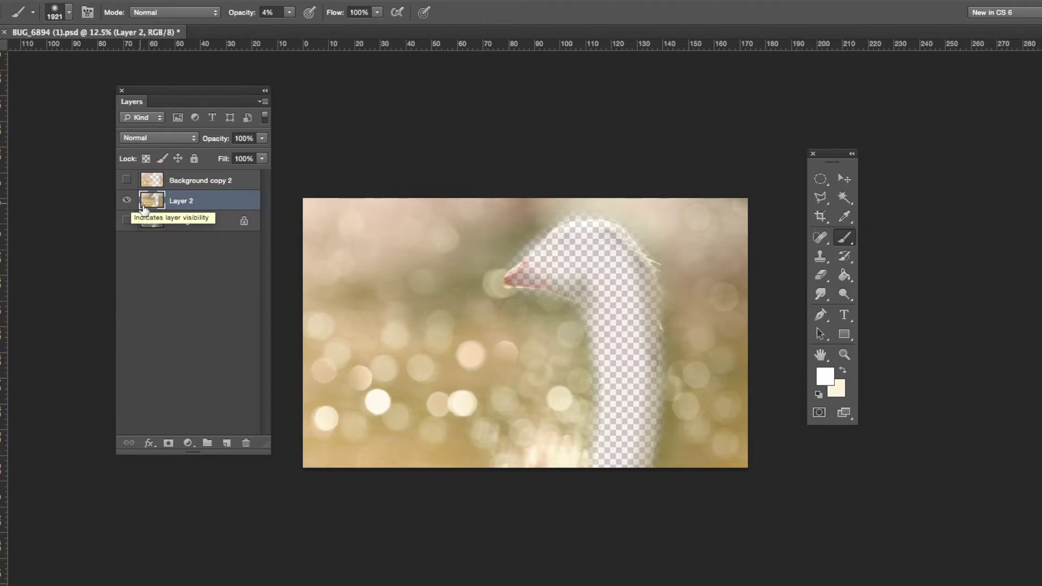
{"action": "left_click", "coordinate": [127, 220]}
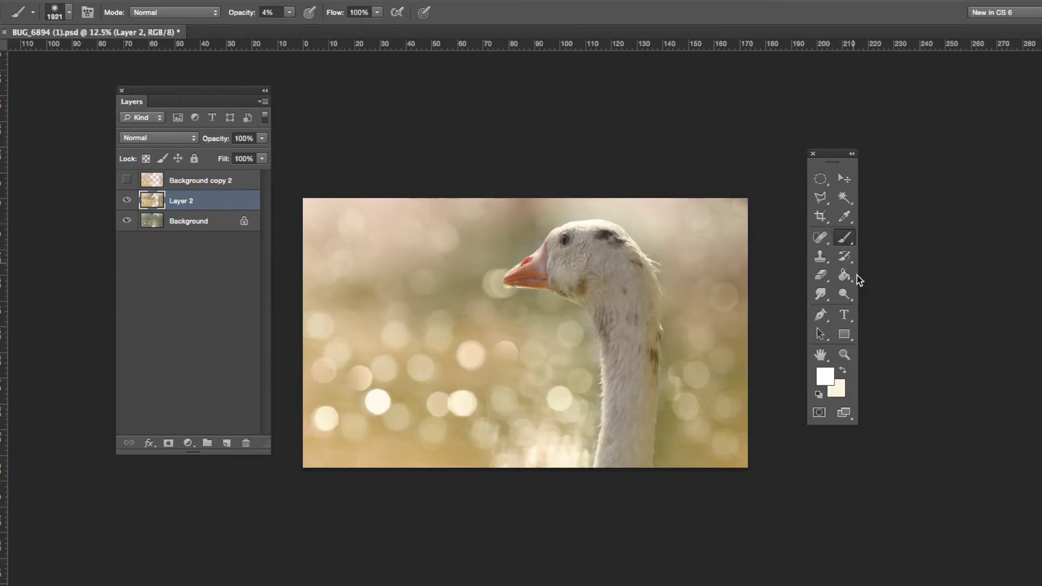
- Lighten the midtones of Layer 2's backdrop with a soft 1447 px Dodge tool at 10% exposure, and check it with the Background layer hidden
{"action": "left_click", "coordinate": [842, 294]}
{"action": "left_click", "coordinate": [843, 294]}
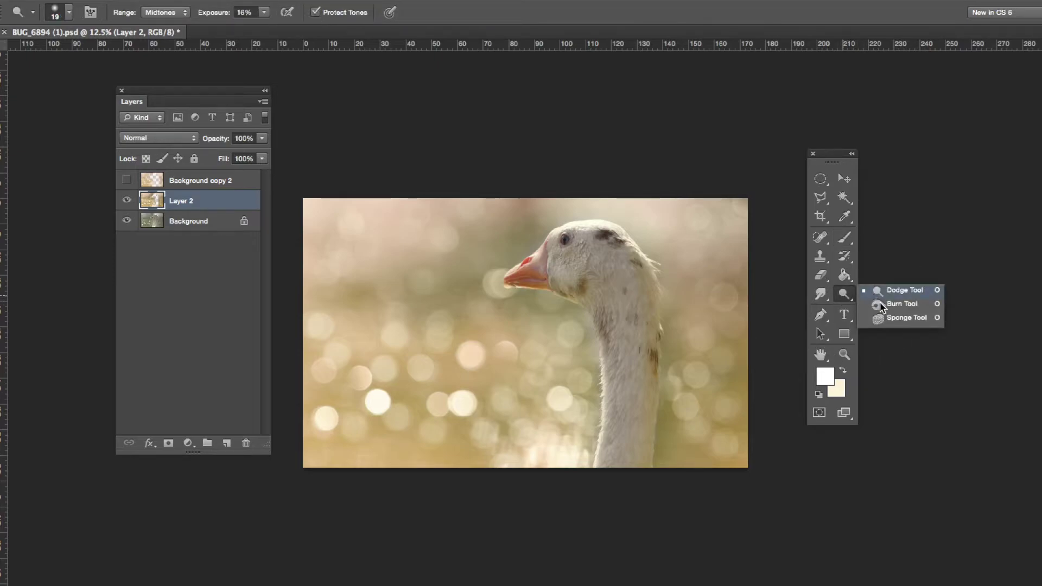
{"action": "left_click", "coordinate": [888, 291]}
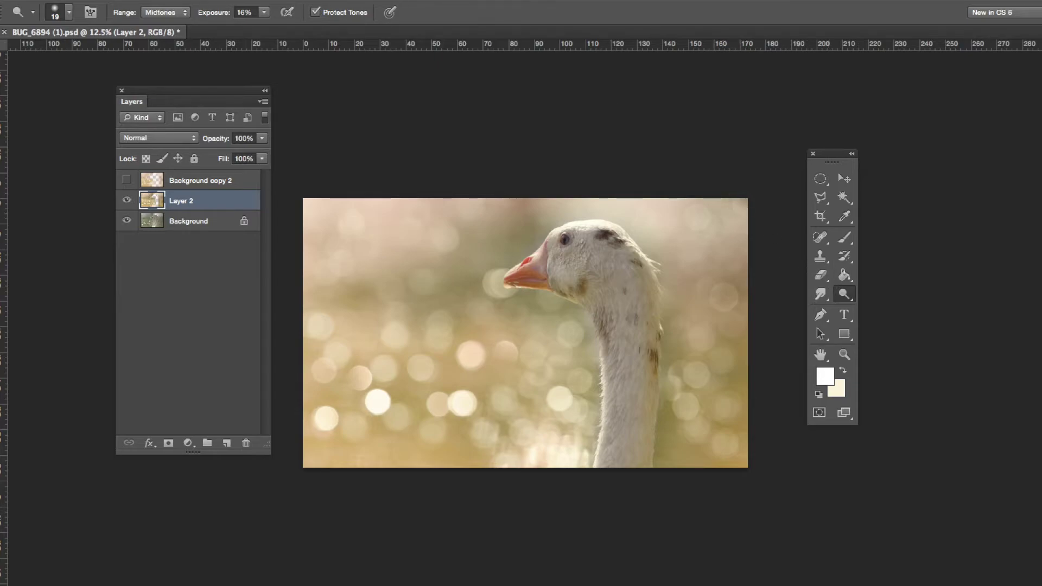
{"action": "left_click", "coordinate": [65, 13]}
{"action": "mouse_move", "coordinate": [24, 54]}
{"action": "left_mouse_down"}
{"action": "mouse_move", "coordinate": [148, 58]}
{"action": "mouse_move", "coordinate": [136, 57]}
{"action": "left_mouse_up"}
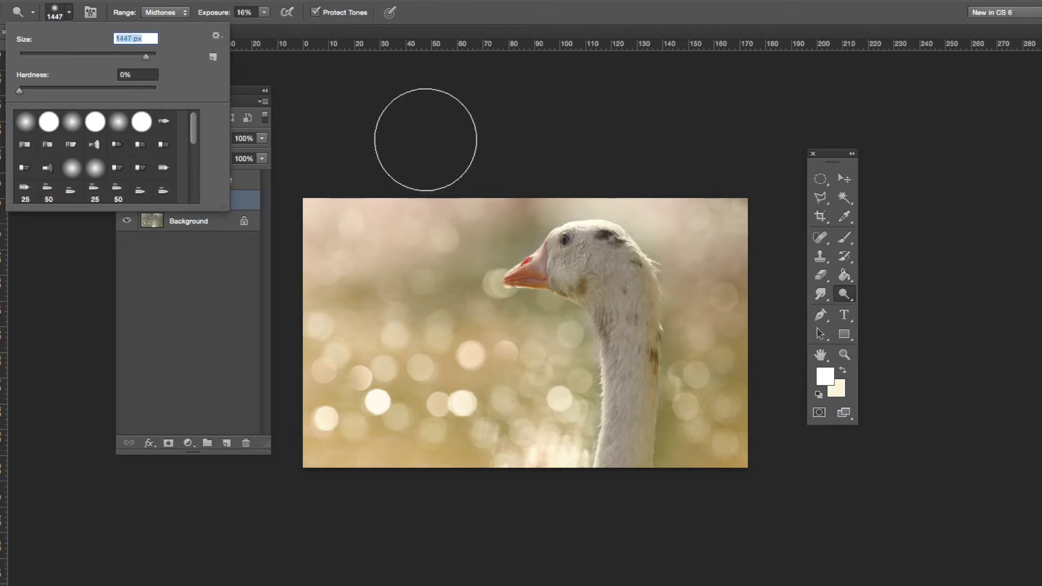
{"action": "left_click", "coordinate": [265, 13]}
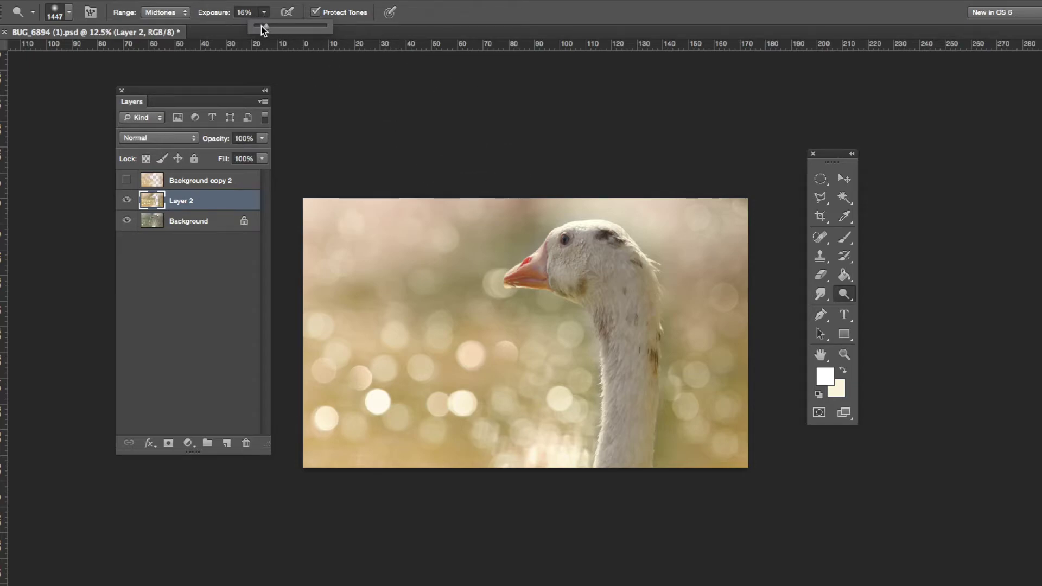
{"action": "left_click", "coordinate": [728, 203]}
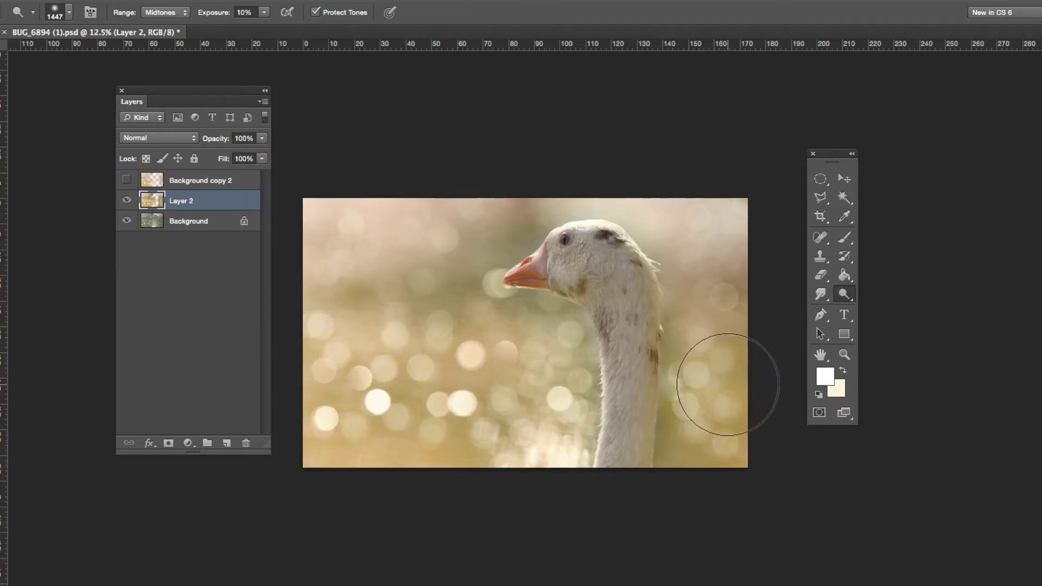
{"action": "left_click", "coordinate": [264, 13]}
{"action": "left_click", "coordinate": [458, 396]}
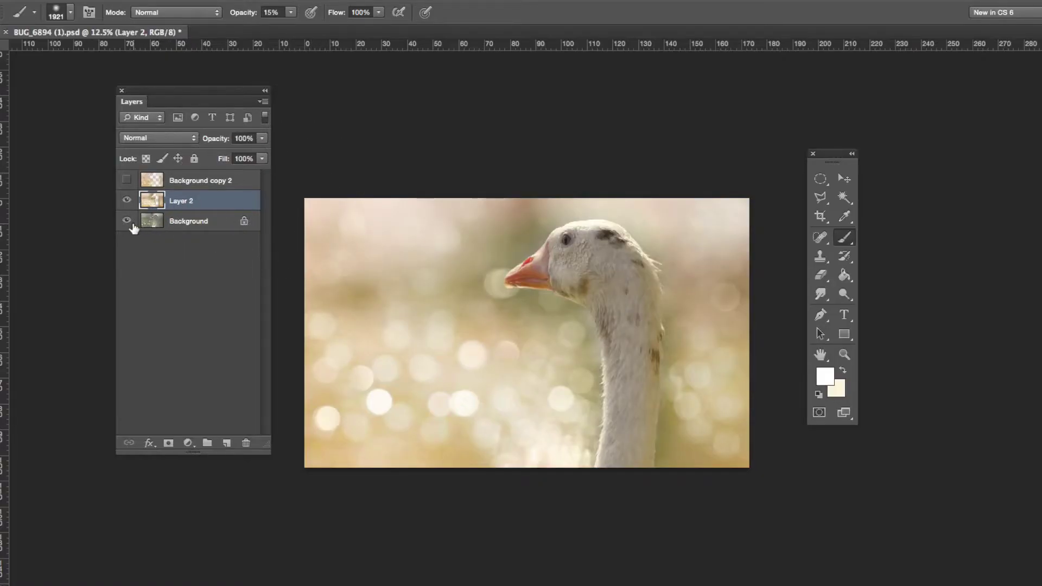
{"action": "left_click", "coordinate": [127, 221]}
{"action": "left_click", "coordinate": [128, 221]}
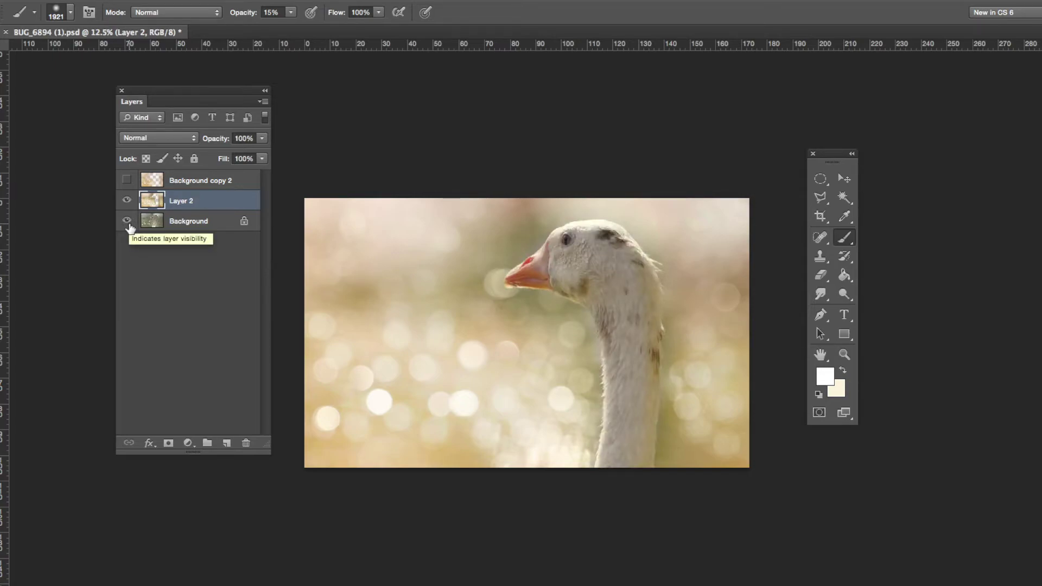
{"action": "left_click", "coordinate": [217, 227]}
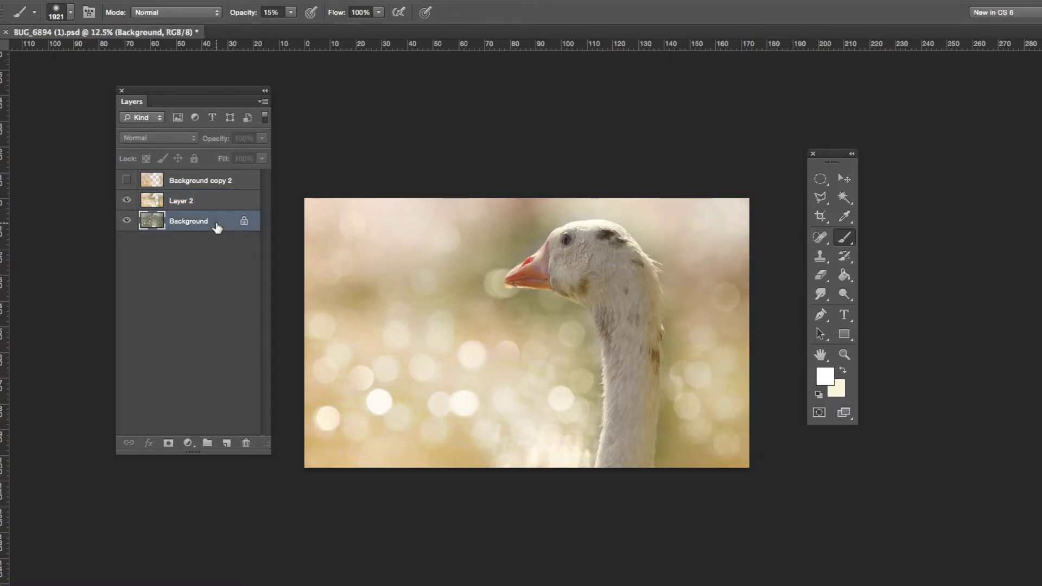
{"action": "key", "text": "ctrl+u"}
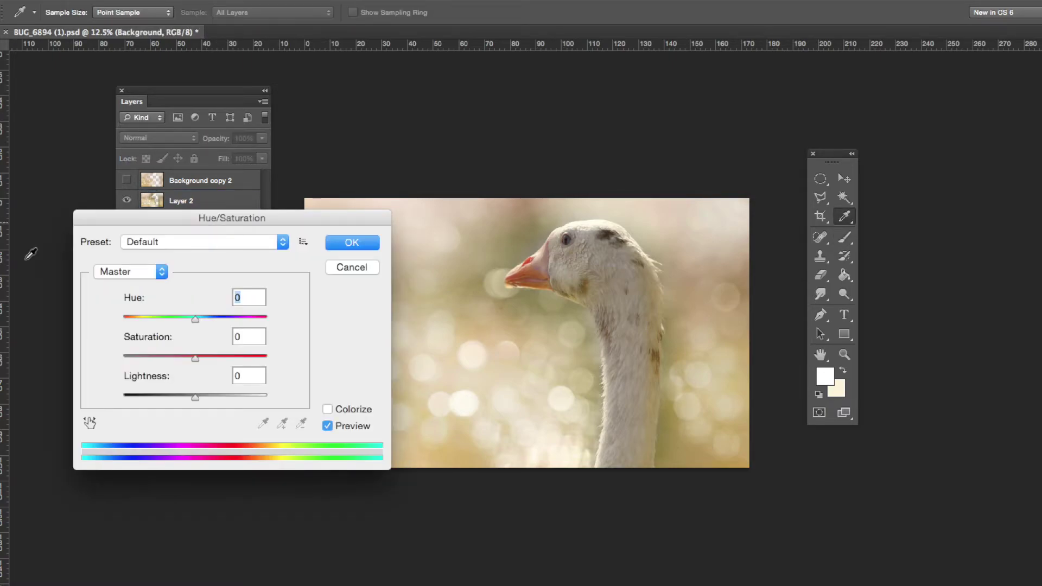
{"action": "left_click_drag", "start_coordinate": [195, 358], "coordinate": [244, 374]}
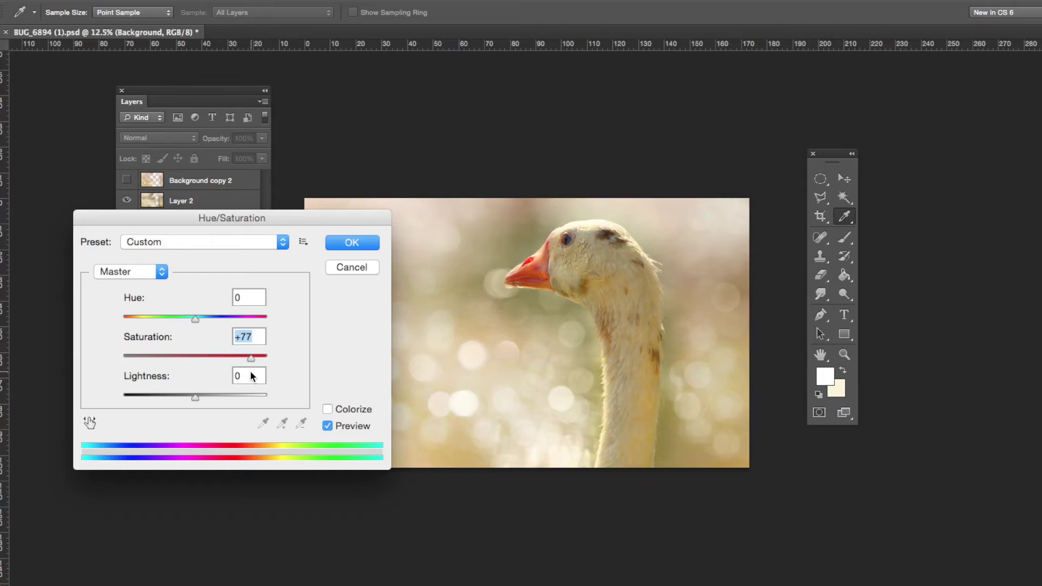
{"action": "left_click_drag", "start_coordinate": [252, 375], "coordinate": [229, 364]}
{"action": "left_click", "coordinate": [350, 268]}
{"action": "key", "text": "b"}
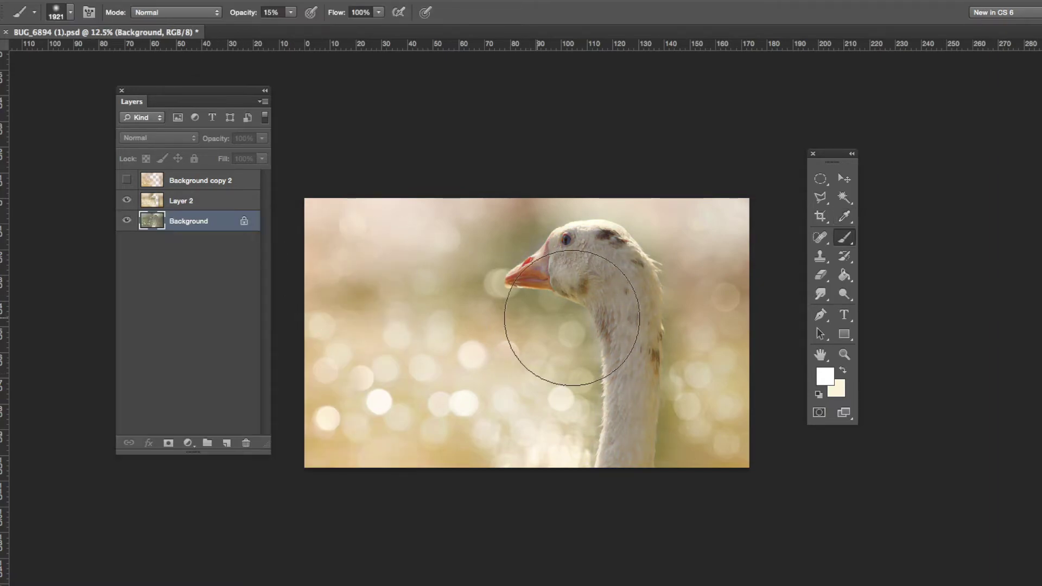
{"action": "left_click", "coordinate": [844, 178]}
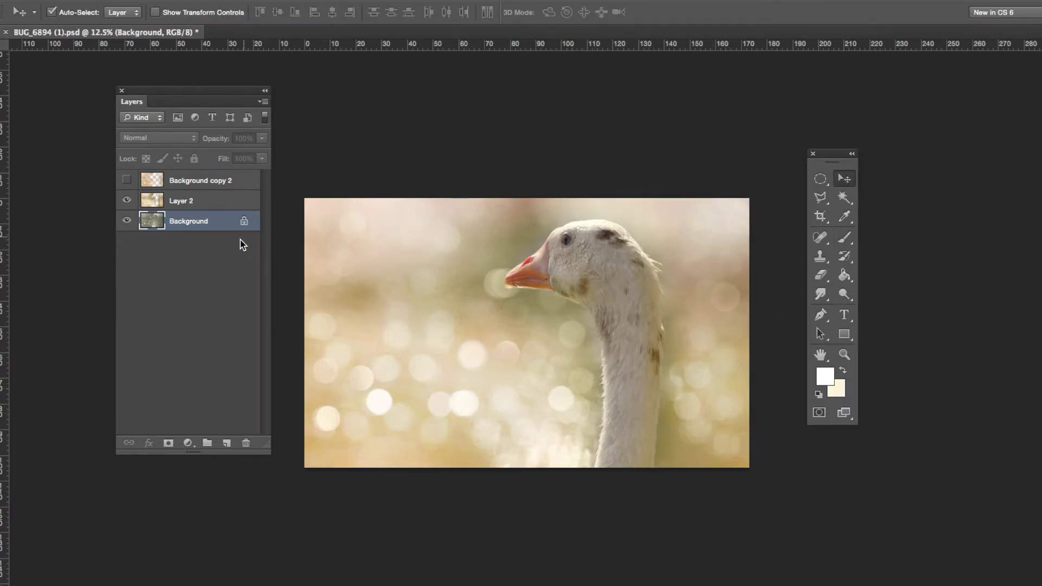
{"action": "double_click", "coordinate": [207, 228]}
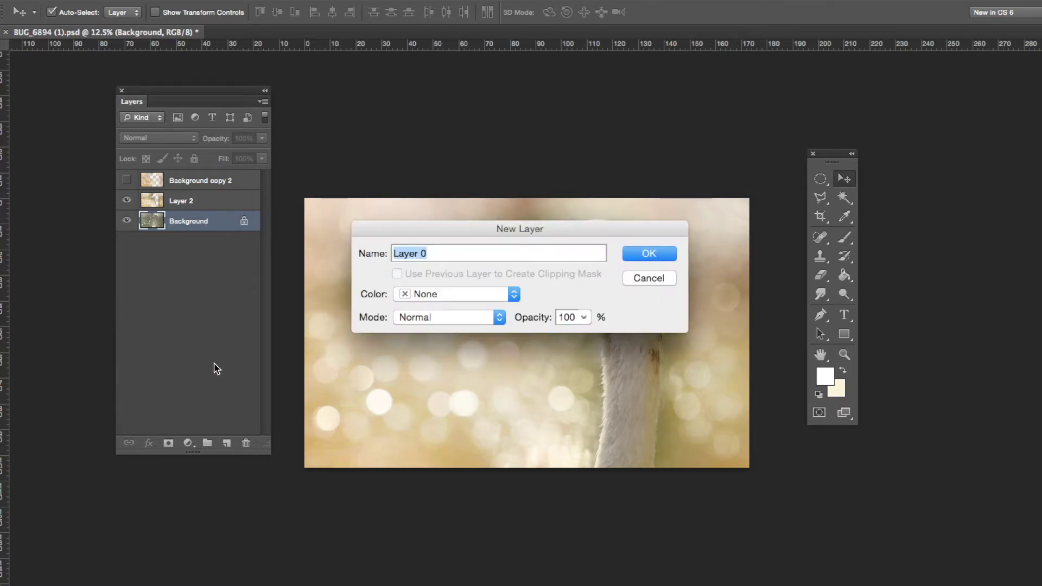
{"action": "left_click", "coordinate": [649, 280]}
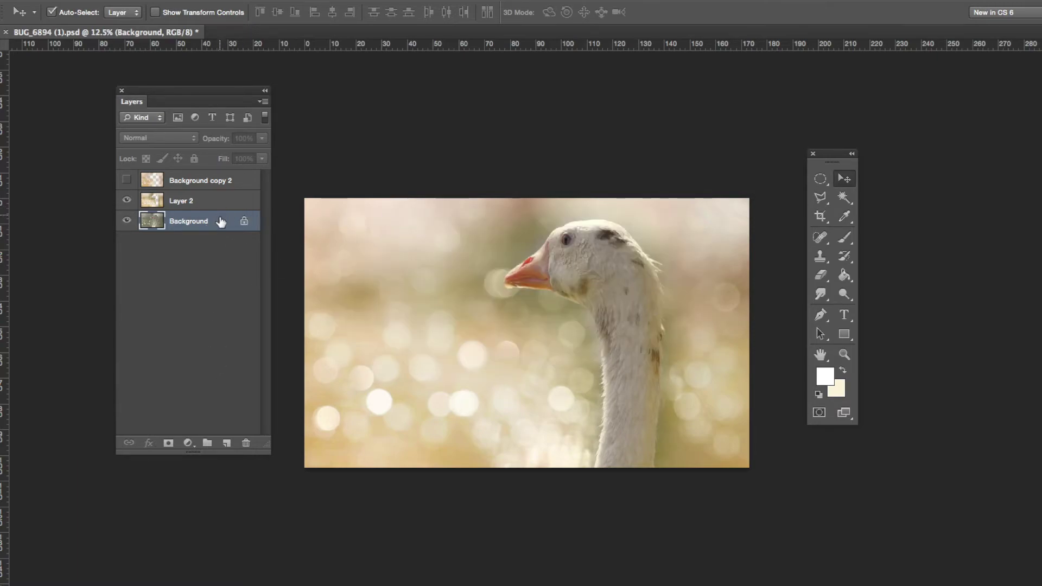
- Duplicate the Background layer and raise the duplicate's saturation to +75 with Hue/Saturation
{"action": "left_click_drag", "start_coordinate": [214, 224], "coordinate": [226, 443]}
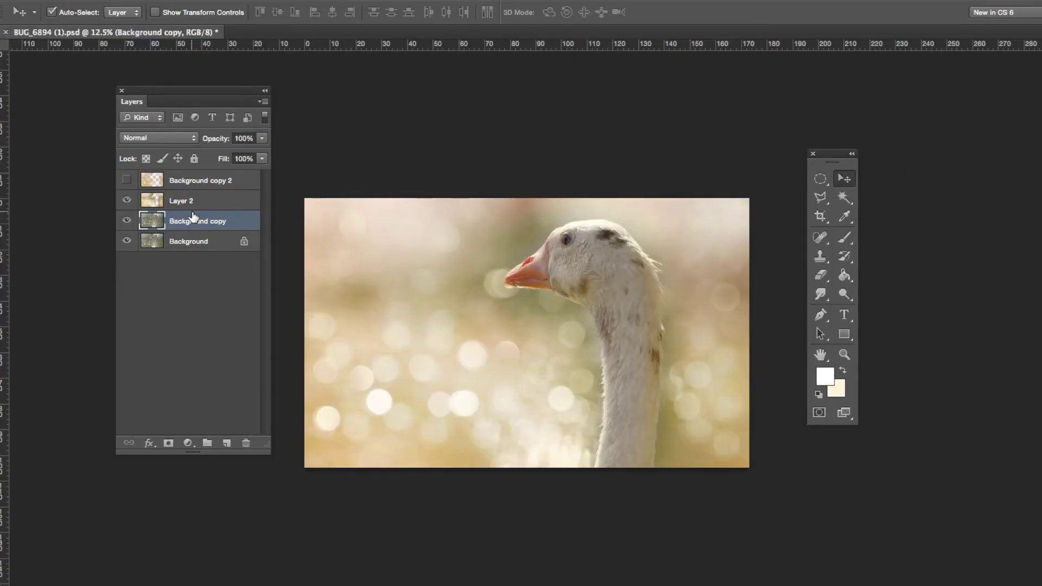
{"action": "key", "text": "super+u"}
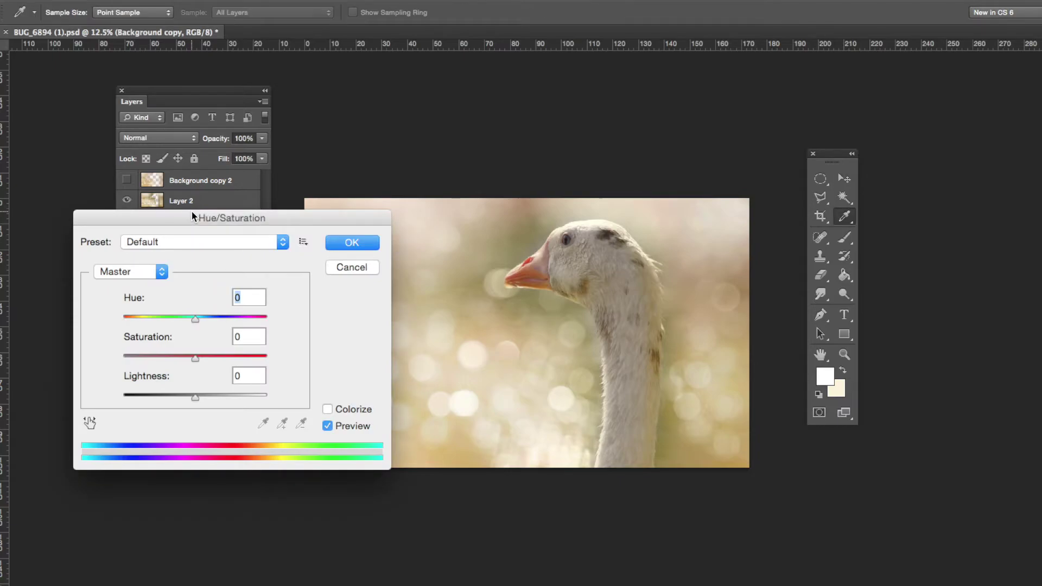
{"action": "left_click_drag", "start_coordinate": [195, 360], "coordinate": [248, 373]}
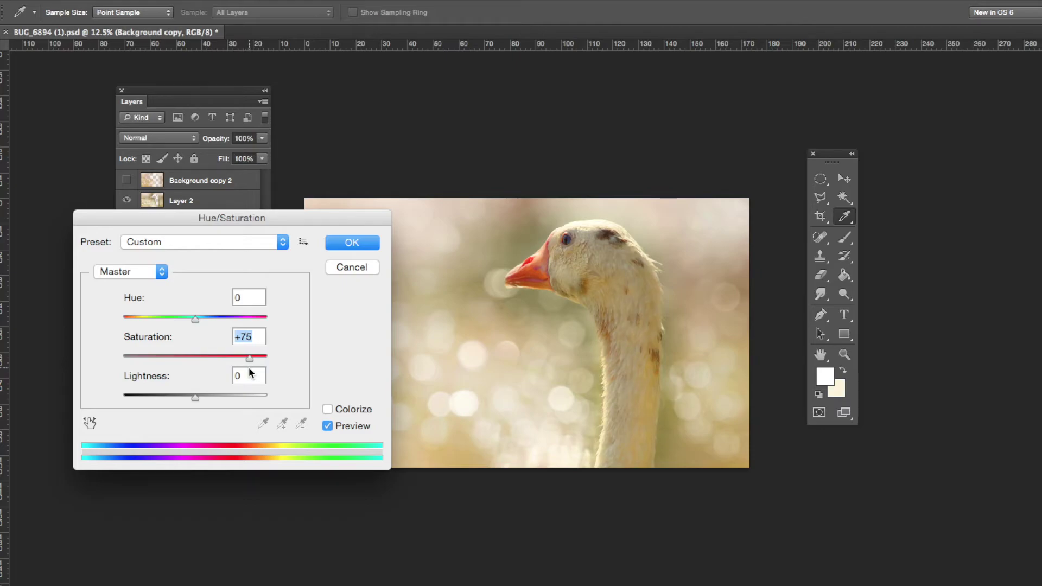
{"action": "left_click", "coordinate": [354, 242]}
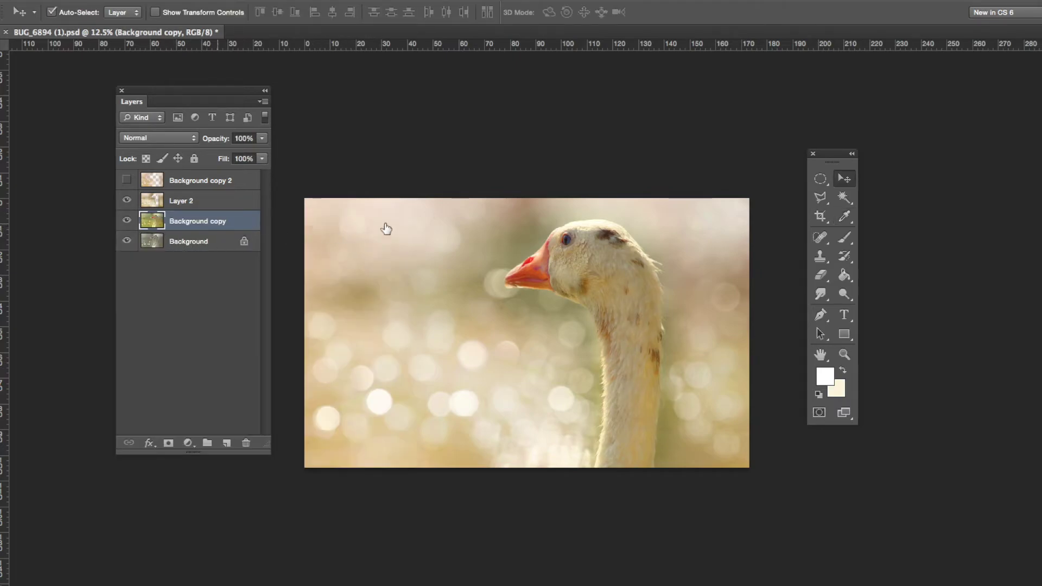
- Erase the saturated Background copy over the goose's head and neck with a soft 50% Eraser, at 1684 px and 342 px
{"action": "left_click", "coordinate": [821, 278]}
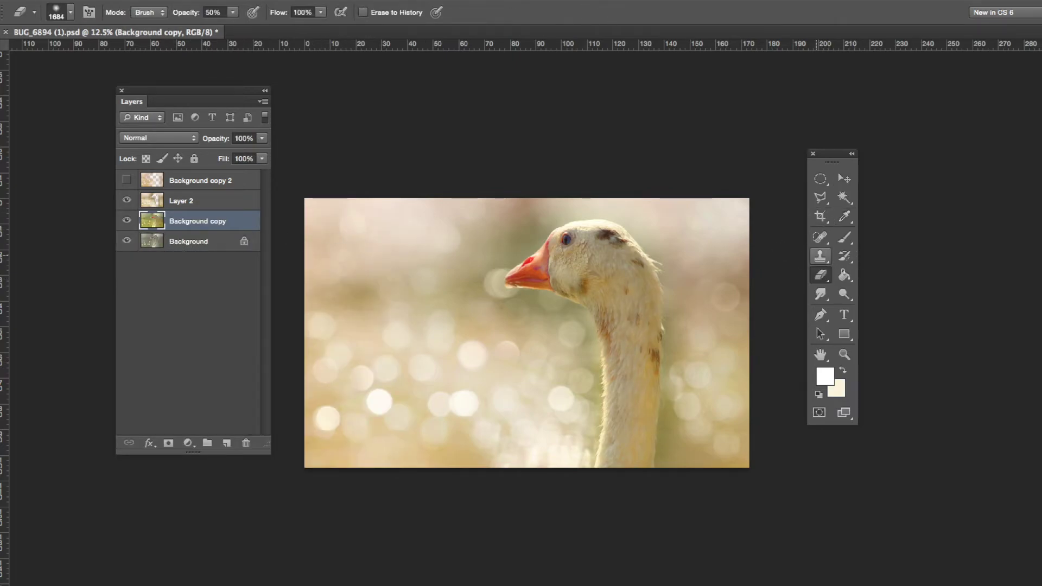
{"action": "mouse_move", "coordinate": [567, 259]}
{"action": "left_mouse_down"}
{"action": "mouse_move", "coordinate": [535, 239]}
{"action": "mouse_move", "coordinate": [559, 239]}
{"action": "mouse_move", "coordinate": [584, 265]}
{"action": "left_mouse_up"}
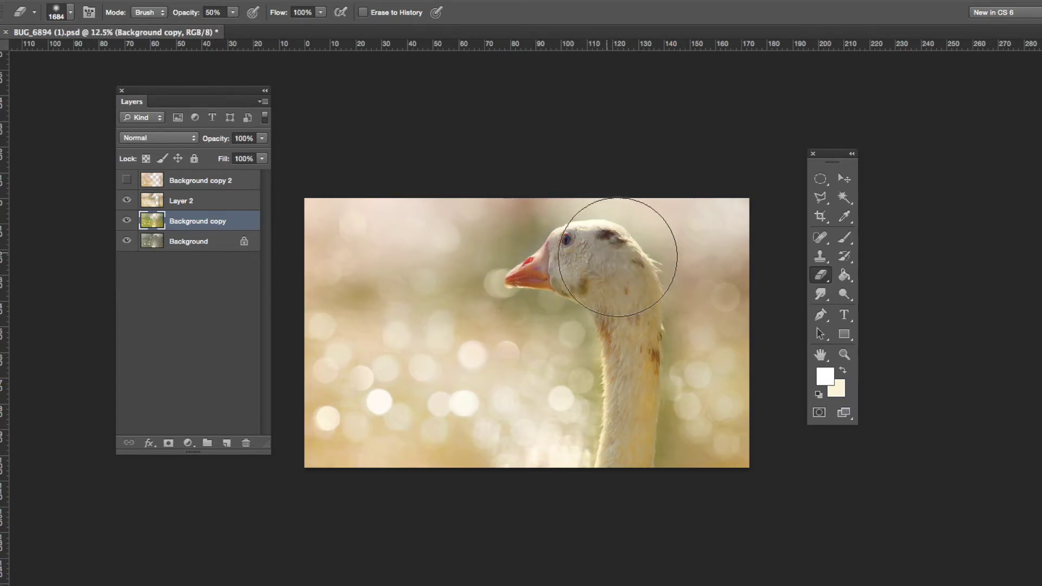
{"action": "left_click", "coordinate": [71, 14]}
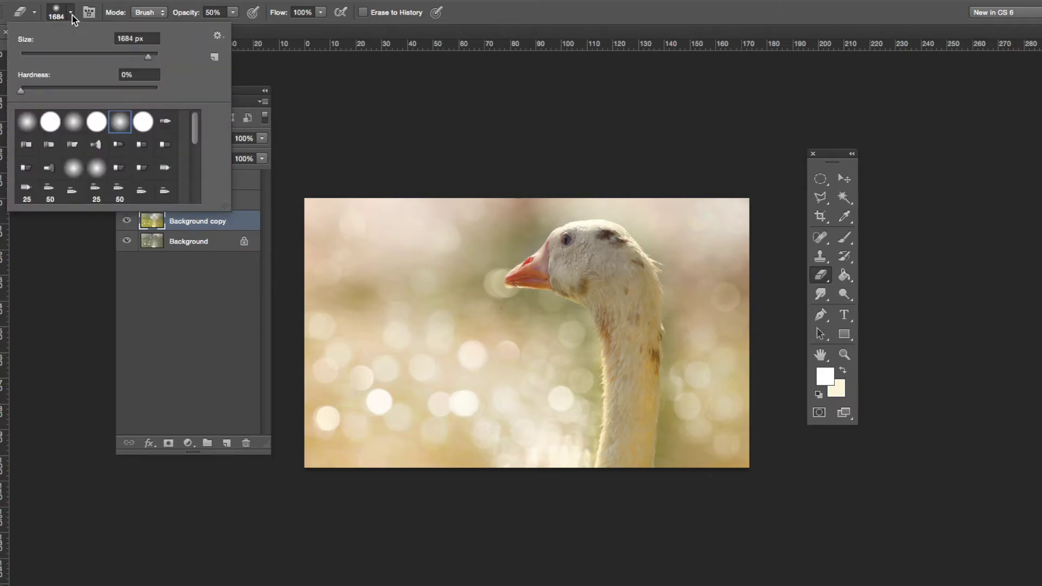
{"action": "left_click", "coordinate": [130, 55]}
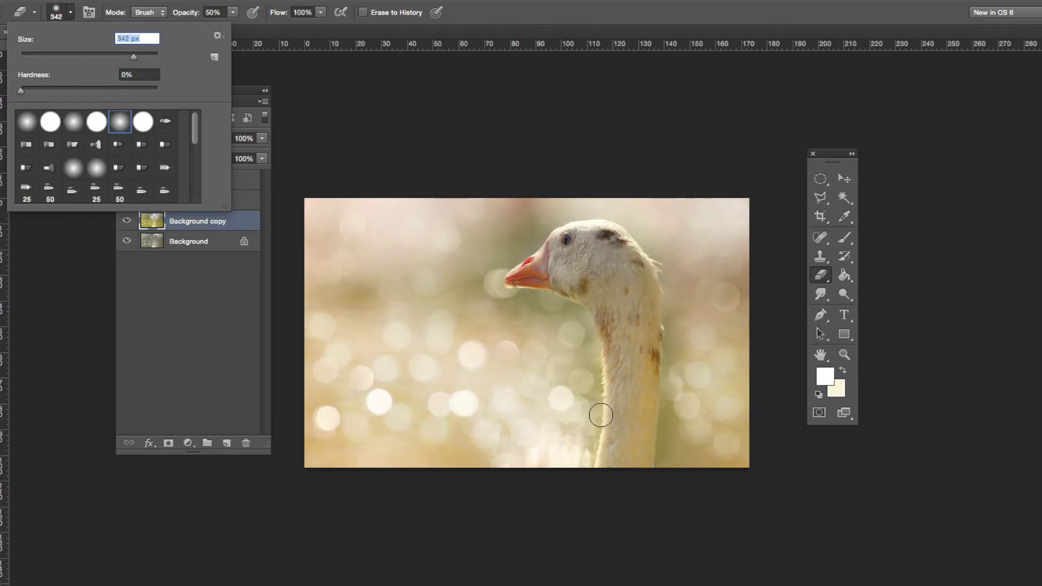
{"action": "mouse_move", "coordinate": [614, 320]}
{"action": "left_mouse_down"}
{"action": "mouse_move", "coordinate": [629, 398]}
{"action": "mouse_move", "coordinate": [617, 478]}
{"action": "left_mouse_up"}
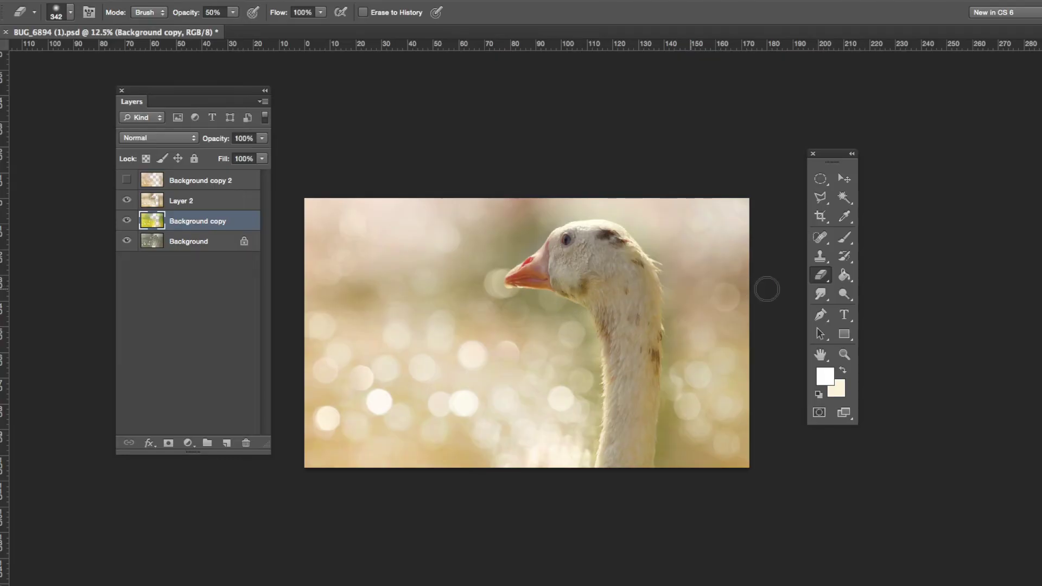
- Toggle Background copy to compare, and lighten the goose's midtones on the Background layer with a soft 416 px Dodge tool at 11% exposure
{"action": "left_click", "coordinate": [844, 294]}
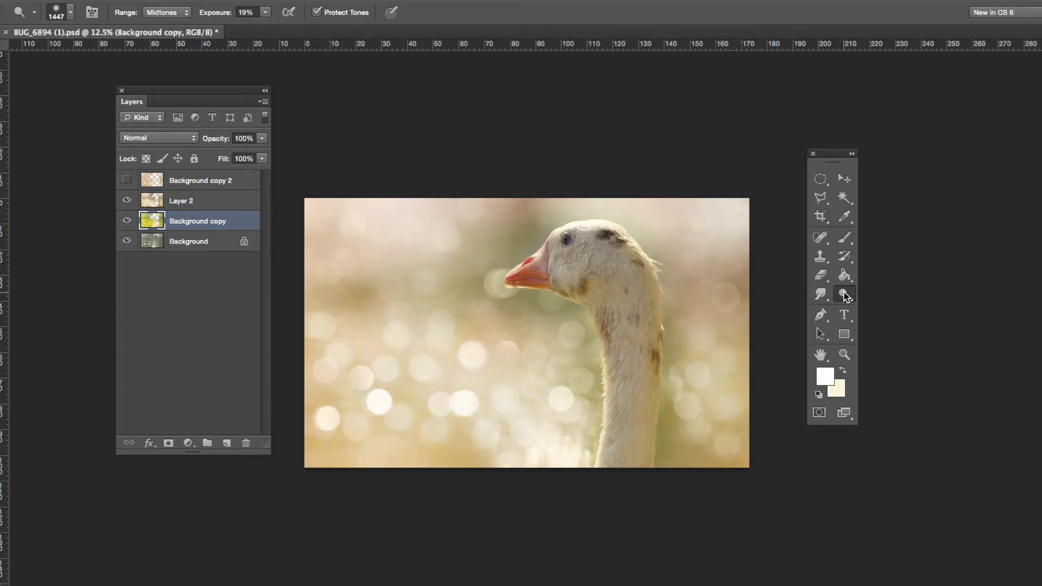
{"action": "right_click", "coordinate": [844, 294]}
{"action": "left_click", "coordinate": [880, 294]}
{"action": "left_click", "coordinate": [71, 13]}
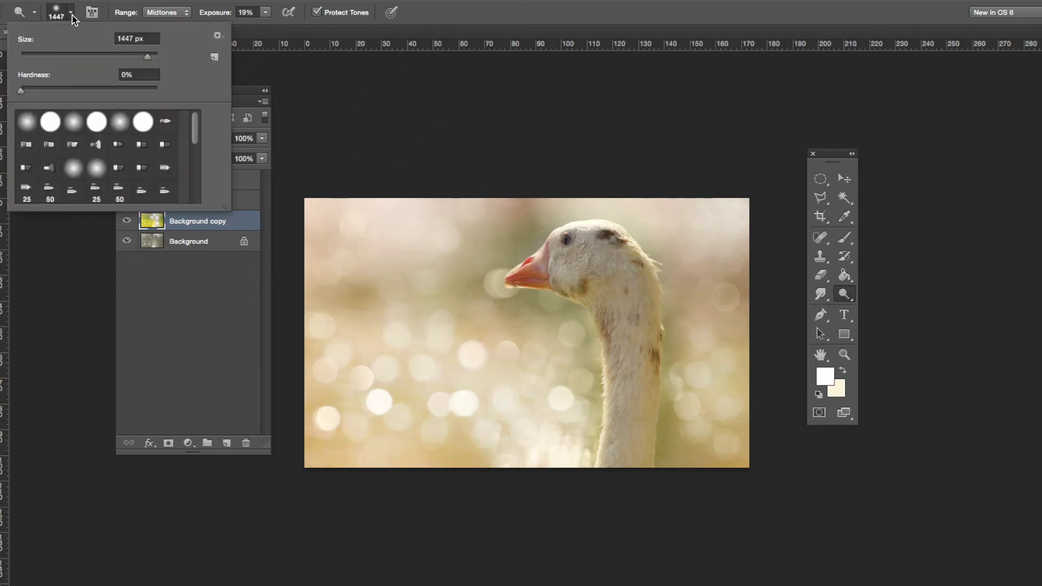
{"action": "left_click", "coordinate": [139, 54]}
{"action": "left_click", "coordinate": [240, 96]}
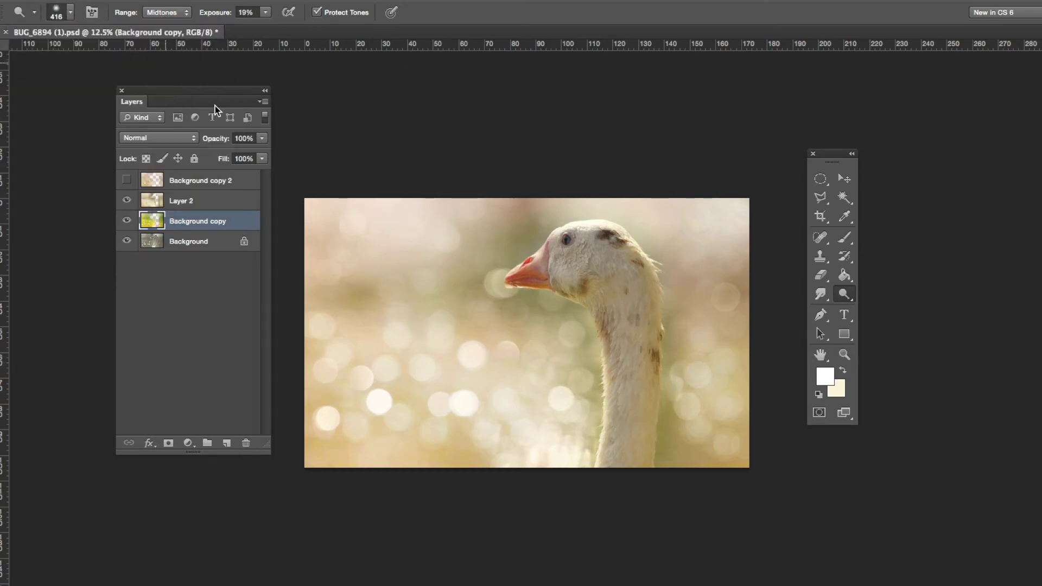
{"action": "left_click", "coordinate": [124, 221]}
{"action": "left_click", "coordinate": [124, 221]}
{"action": "left_click", "coordinate": [174, 242]}
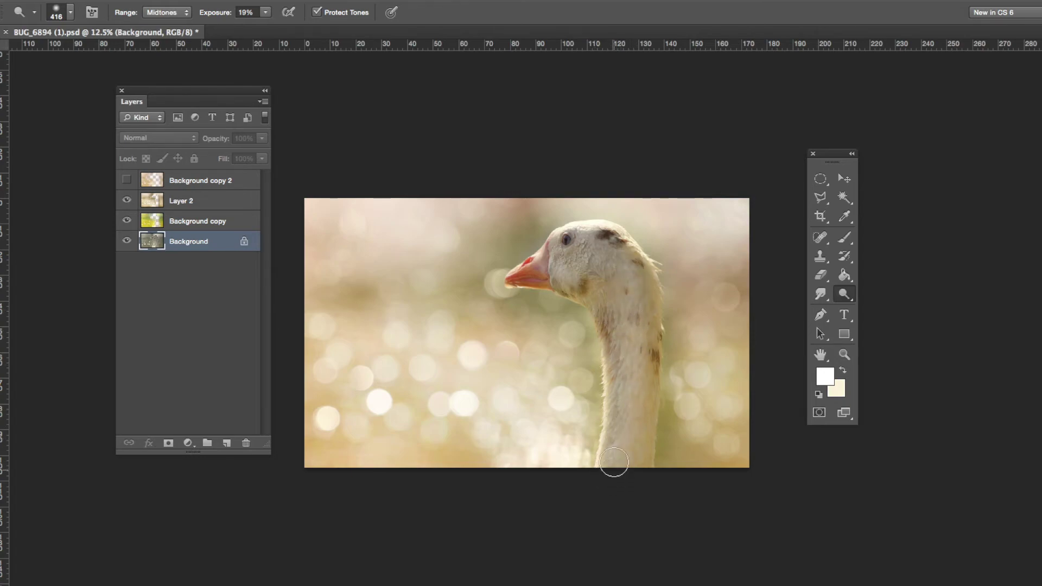
{"action": "left_click", "coordinate": [266, 12]}
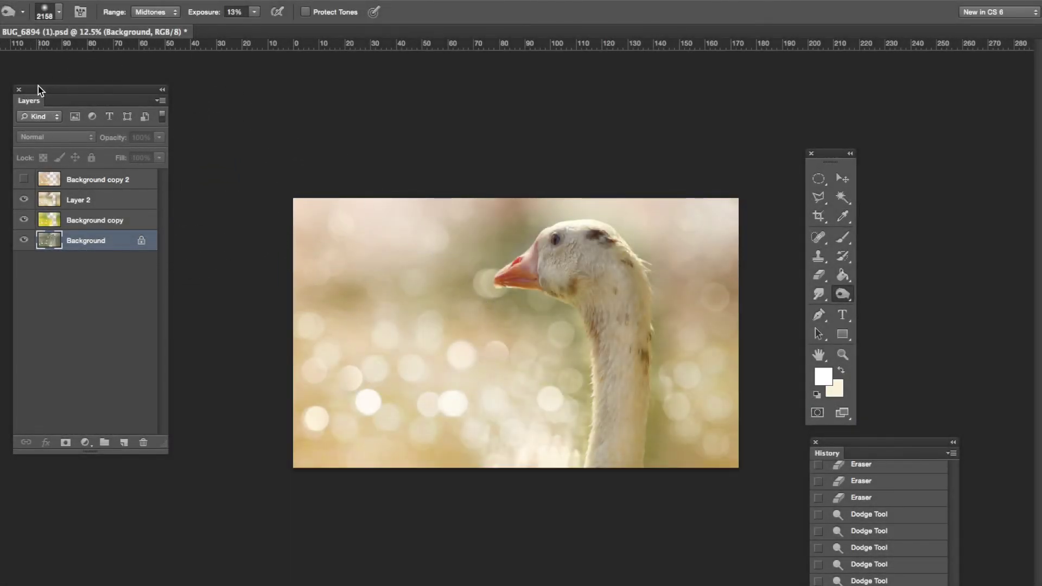
- Toggle the visibility of Layer 2 and Background copy to examine what each contributes to the image
{"action": "left_click", "coordinate": [24, 200]}
{"action": "left_click", "coordinate": [24, 200]}
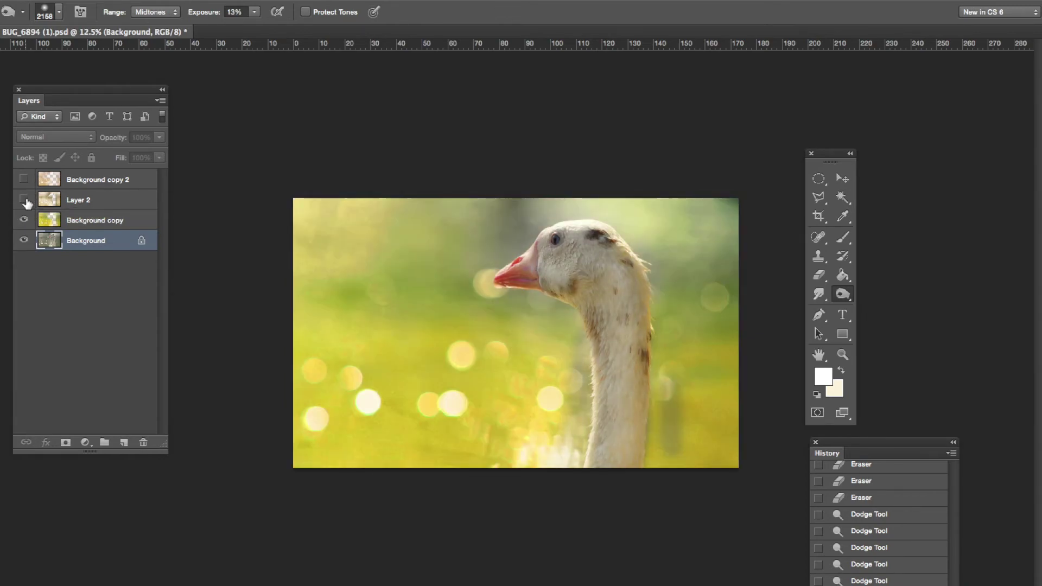
{"action": "left_click", "coordinate": [24, 199]}
{"action": "left_click", "coordinate": [25, 201]}
{"action": "left_click", "coordinate": [25, 201]}
{"action": "left_click", "coordinate": [25, 200]}
{"action": "left_click", "coordinate": [23, 220]}
{"action": "left_click", "coordinate": [24, 200]}
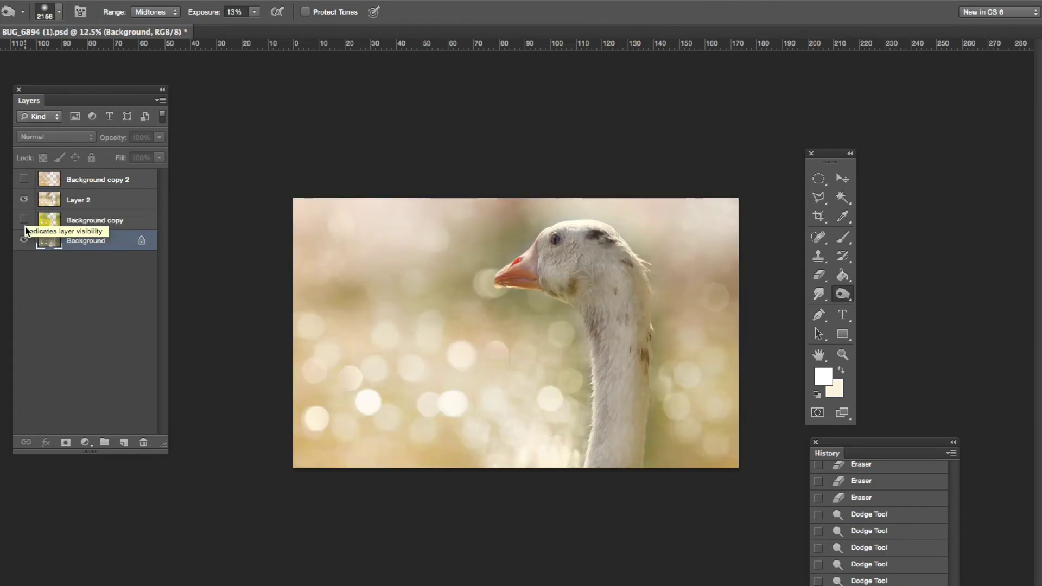
{"action": "left_click", "coordinate": [26, 220]}
{"action": "left_click", "coordinate": [26, 219]}
{"action": "left_click", "coordinate": [26, 220]}
{"action": "left_click", "coordinate": [26, 219]}
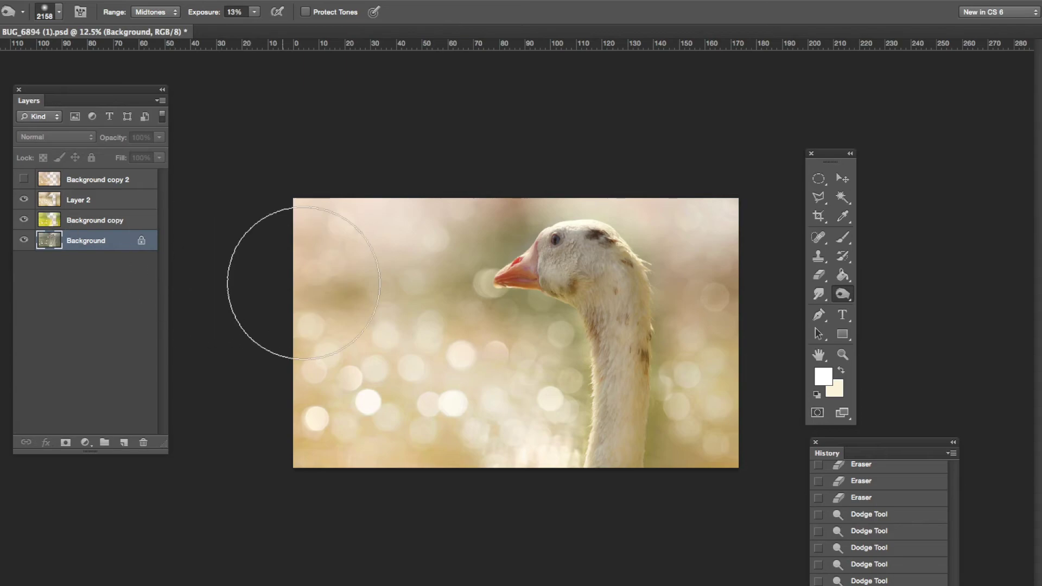
- Erase Background copy along the front edge of the goose's neck with a soft 437 px Eraser at 50% opacity
{"action": "left_click", "coordinate": [821, 275]}
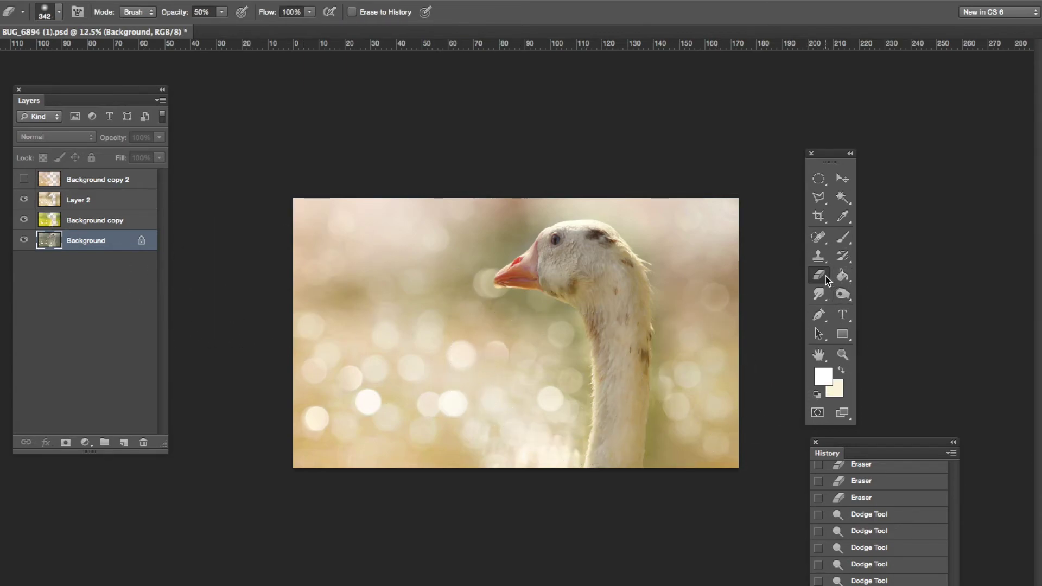
{"action": "left_click", "coordinate": [94, 222]}
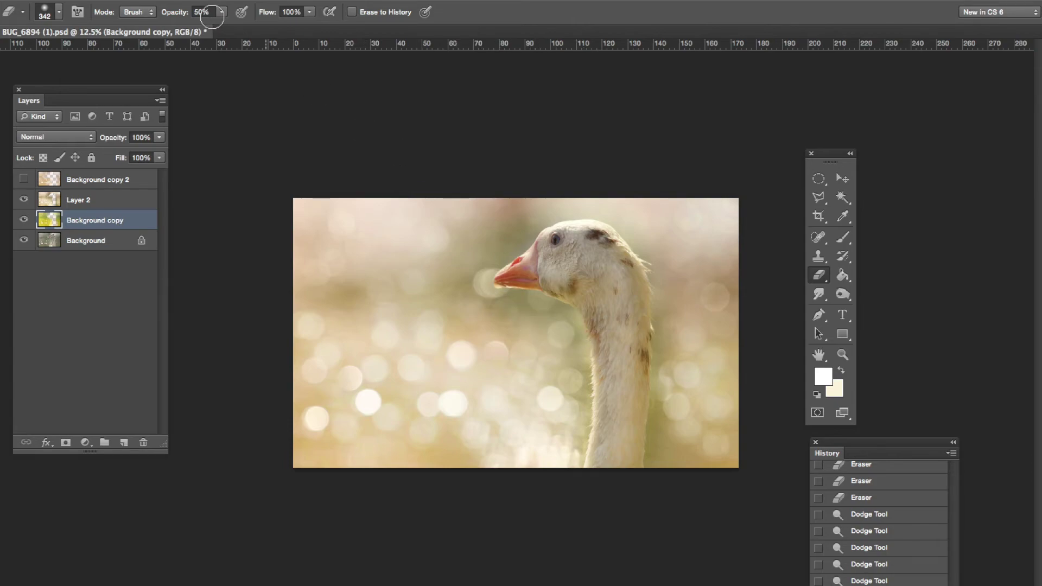
{"action": "left_click", "coordinate": [59, 16]}
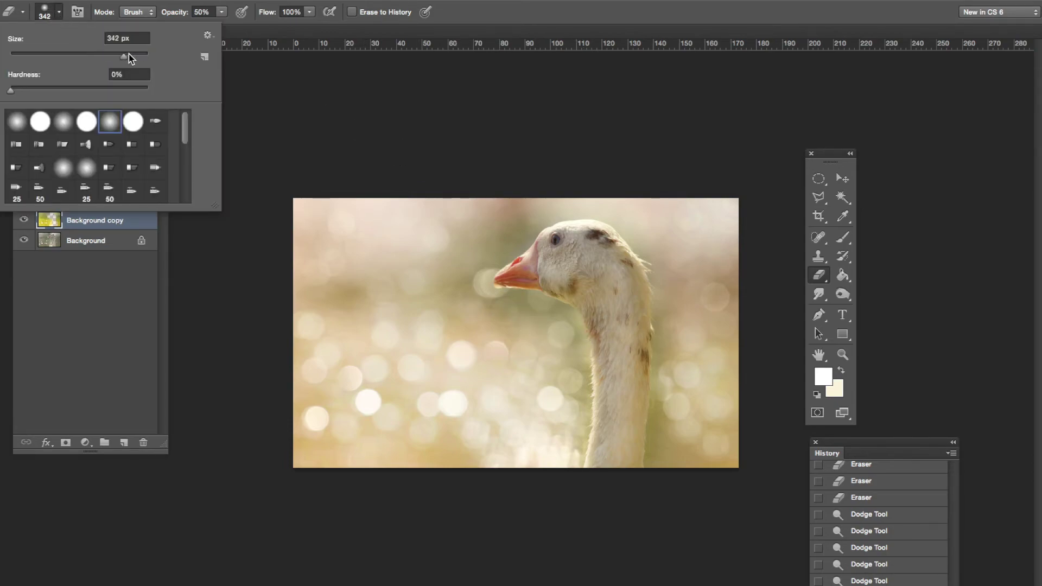
{"action": "mouse_move", "coordinate": [583, 334]}
{"action": "left_mouse_down"}
{"action": "mouse_move", "coordinate": [593, 382]}
{"action": "mouse_move", "coordinate": [584, 369]}
{"action": "mouse_move", "coordinate": [584, 412]}
{"action": "mouse_move", "coordinate": [577, 335]}
{"action": "left_mouse_up"}
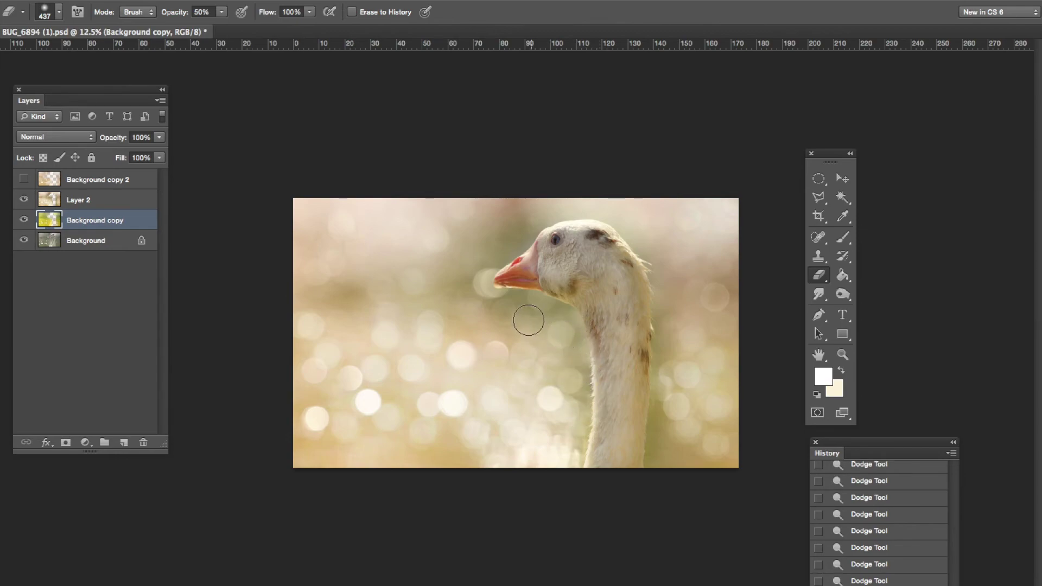
- Duplicate the Background, merge the duplicate with Background copy and Layer 2 while the original stays hidden, and toggle the merged layer to compare
{"action": "left_click", "coordinate": [23, 240]}
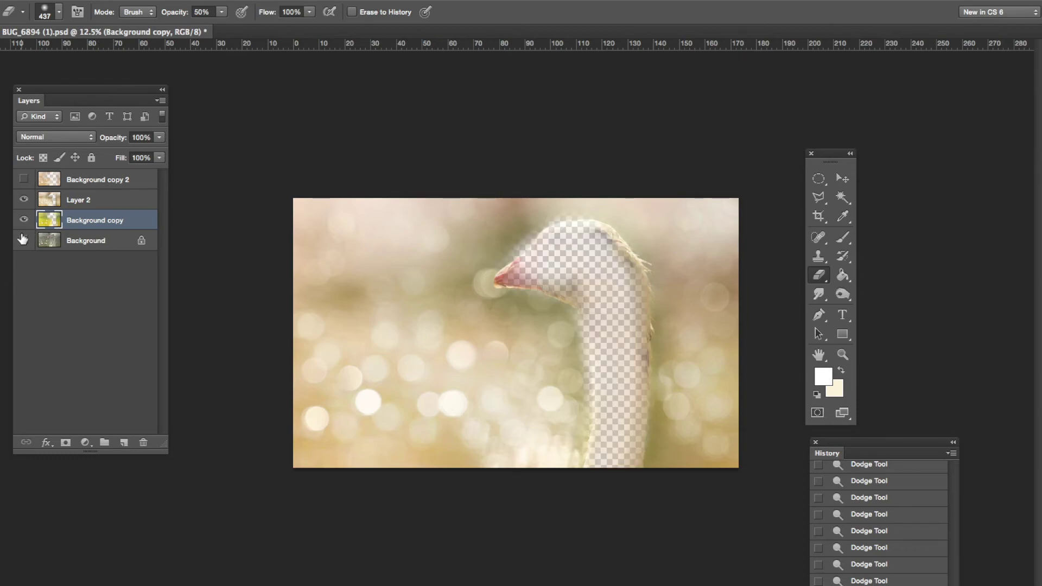
{"action": "left_click", "coordinate": [23, 240]}
{"action": "left_click_drag", "start_coordinate": [97, 243], "coordinate": [124, 442]}
{"action": "left_click", "coordinate": [23, 260]}
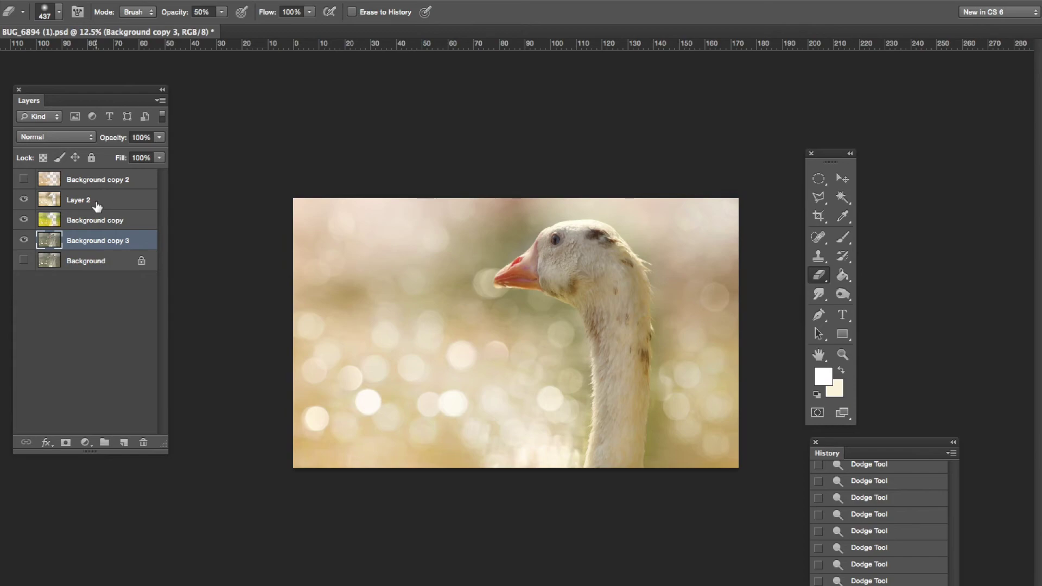
{"action": "key", "text": "super+shift+e"}
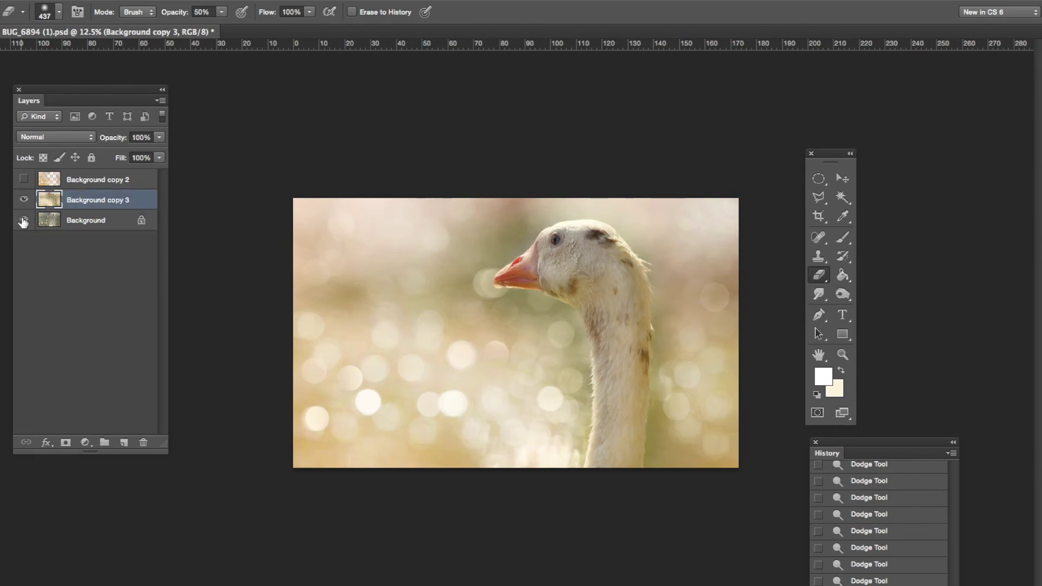
{"action": "left_click", "coordinate": [24, 200]}
{"action": "left_click", "coordinate": [24, 200]}
{"action": "left_click", "coordinate": [23, 200]}
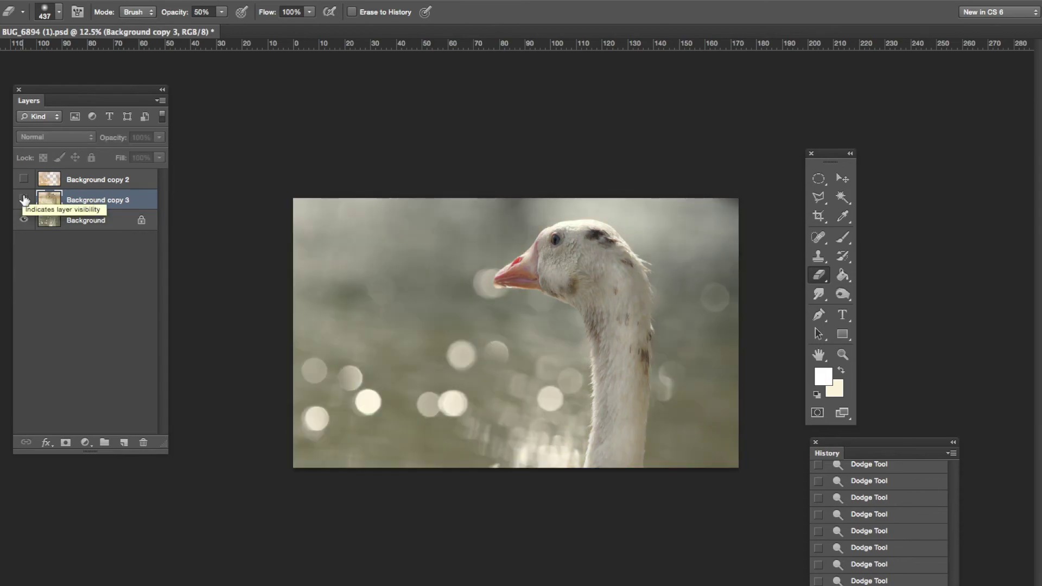
{"action": "left_click", "coordinate": [23, 200]}
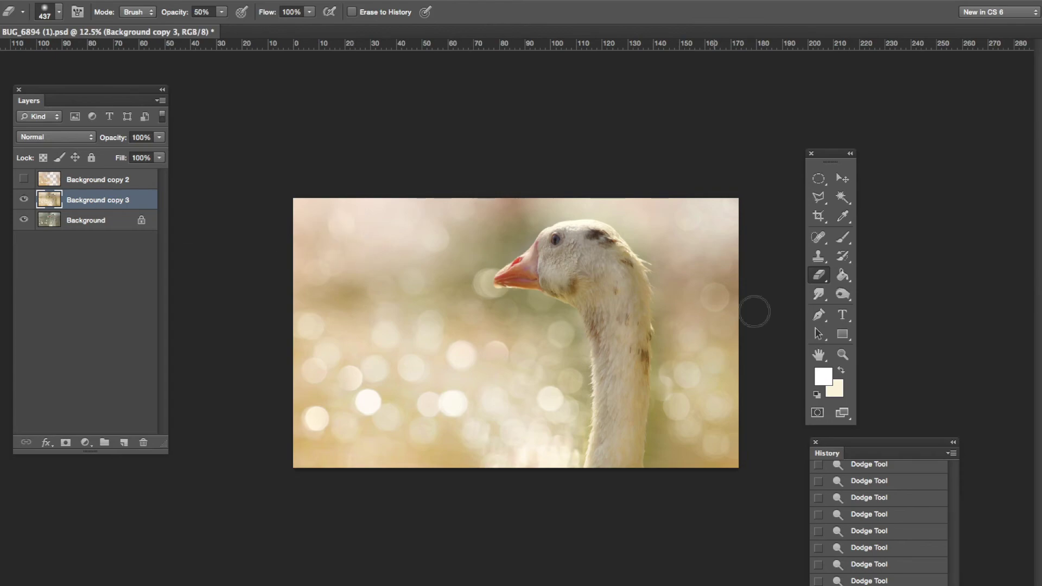
- Lighten Background copy 3's midtones with a soft Dodge tool at 11% exposure, sized 458 px and enlarged to 2395 px for the bokeh backdrop
{"action": "left_click", "coordinate": [843, 295]}
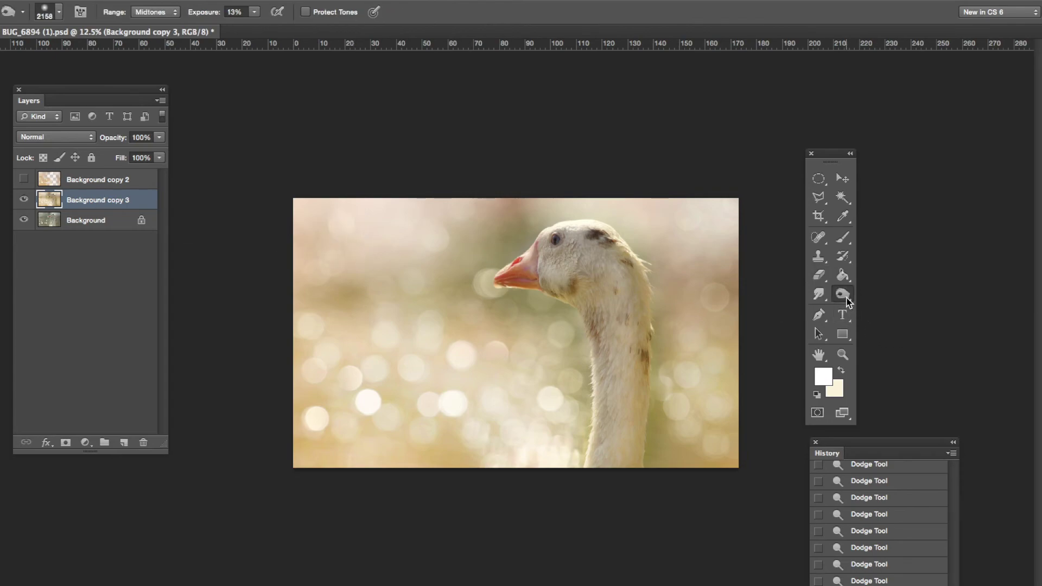
{"action": "left_click", "coordinate": [847, 298]}
{"action": "left_click", "coordinate": [875, 292]}
{"action": "left_click", "coordinate": [60, 13]}
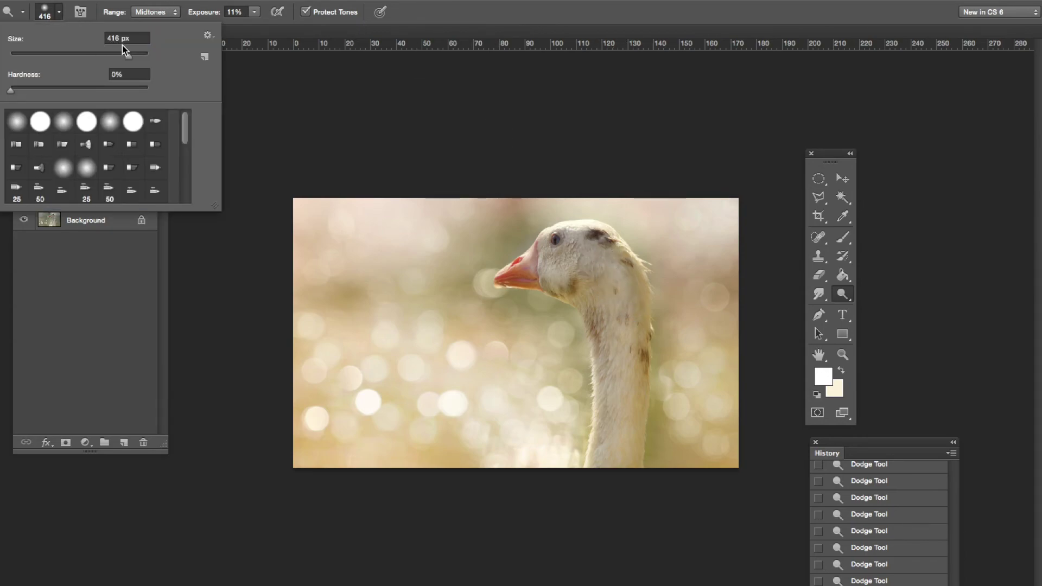
{"action": "left_click_drag", "start_coordinate": [130, 57], "coordinate": [132, 56]}
{"action": "key", "text": "Return"}
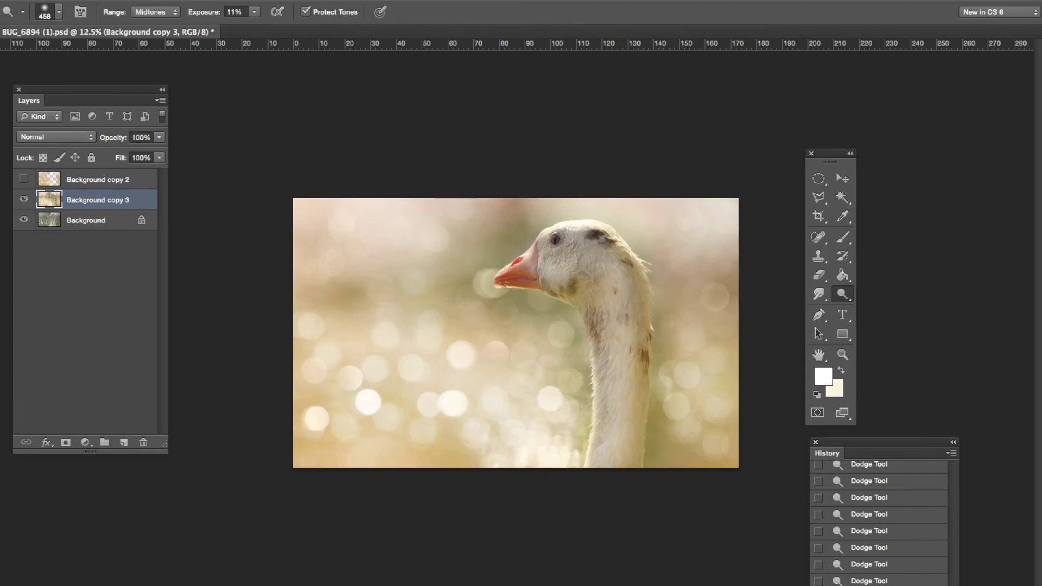
{"action": "left_click", "coordinate": [60, 12]}
{"action": "left_click_drag", "start_coordinate": [129, 55], "coordinate": [135, 55]}
{"action": "left_click", "coordinate": [140, 53]}
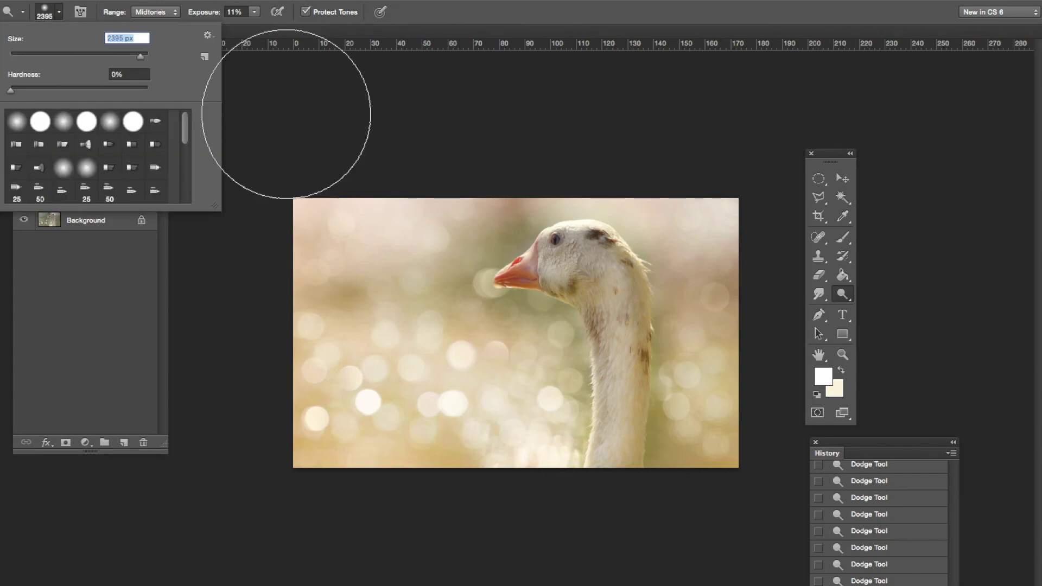
{"action": "left_click", "coordinate": [698, 246]}
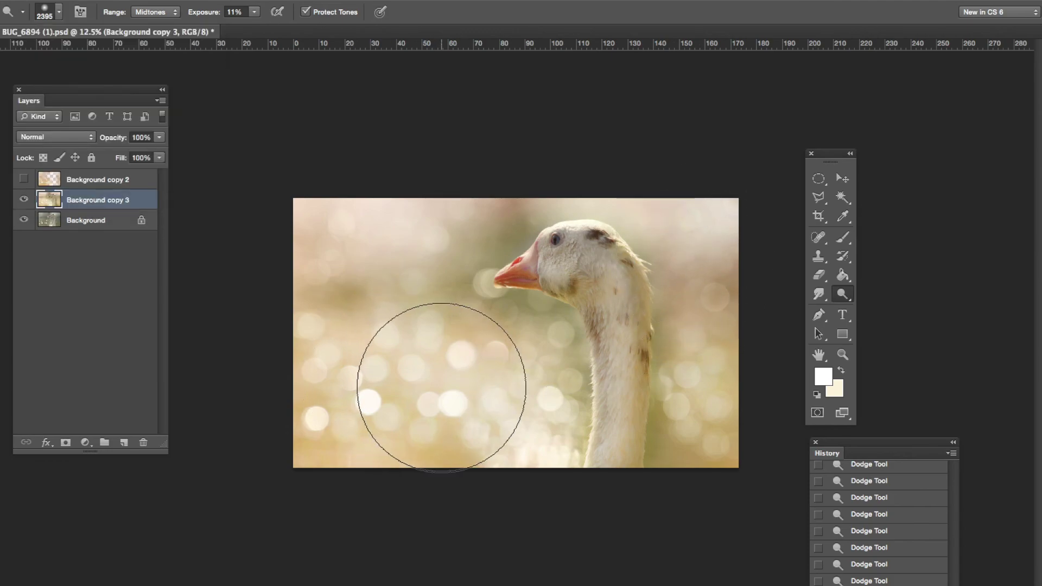
{"action": "mouse_move", "coordinate": [413, 360]}
{"action": "left_mouse_down"}
{"action": "mouse_move", "coordinate": [382, 358]}
{"action": "mouse_move", "coordinate": [417, 394]}
{"action": "left_mouse_up"}
{"action": "left_click_drag", "start_coordinate": [367, 365], "coordinate": [374, 382]}
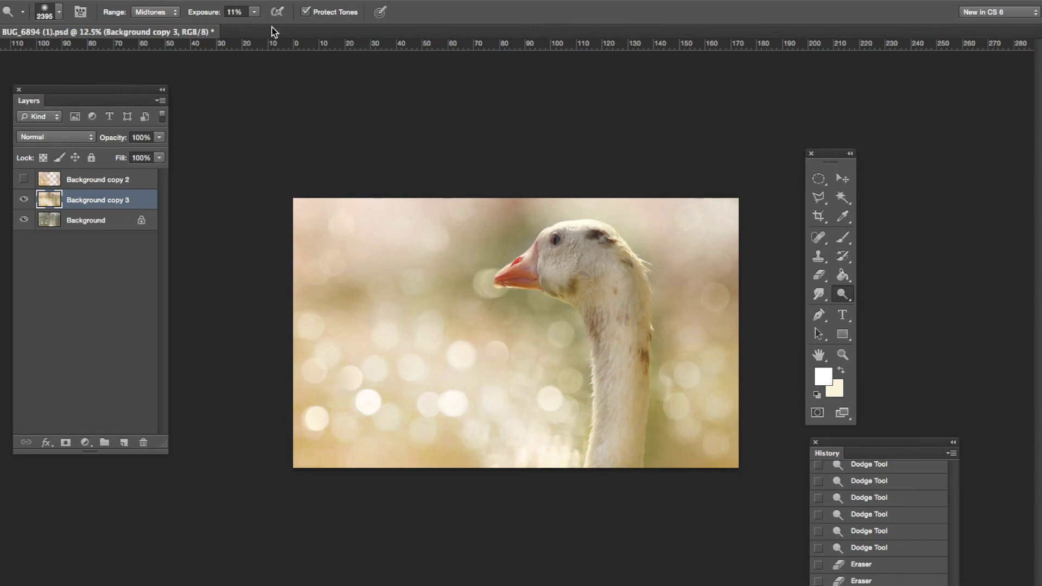
- Raise the saturation of Background copy 3 slightly with Hue/Saturation
{"action": "key", "text": "ctrl+u"}
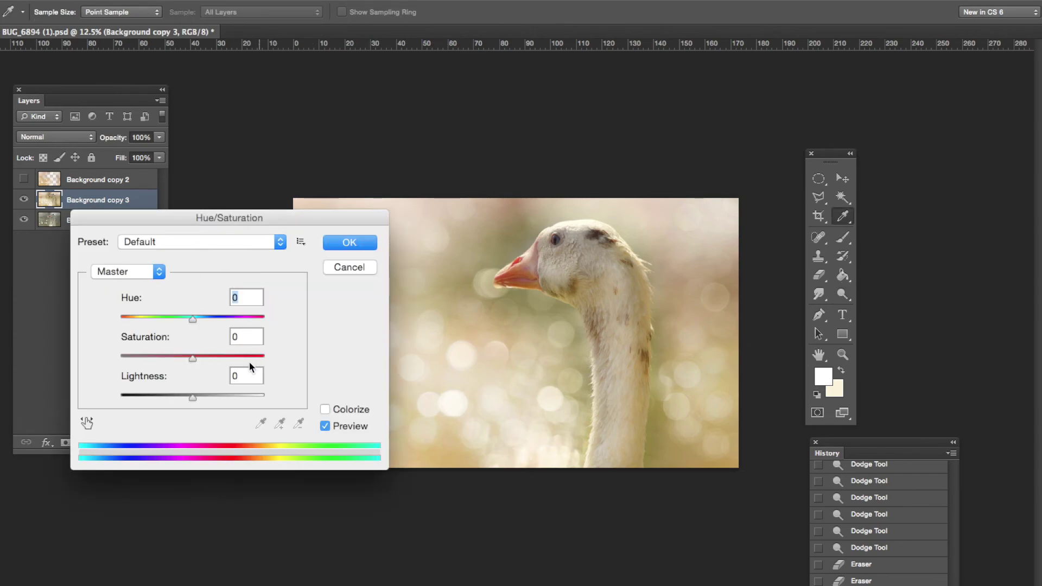
{"action": "left_click_drag", "start_coordinate": [208, 217], "coordinate": [116, 3]}
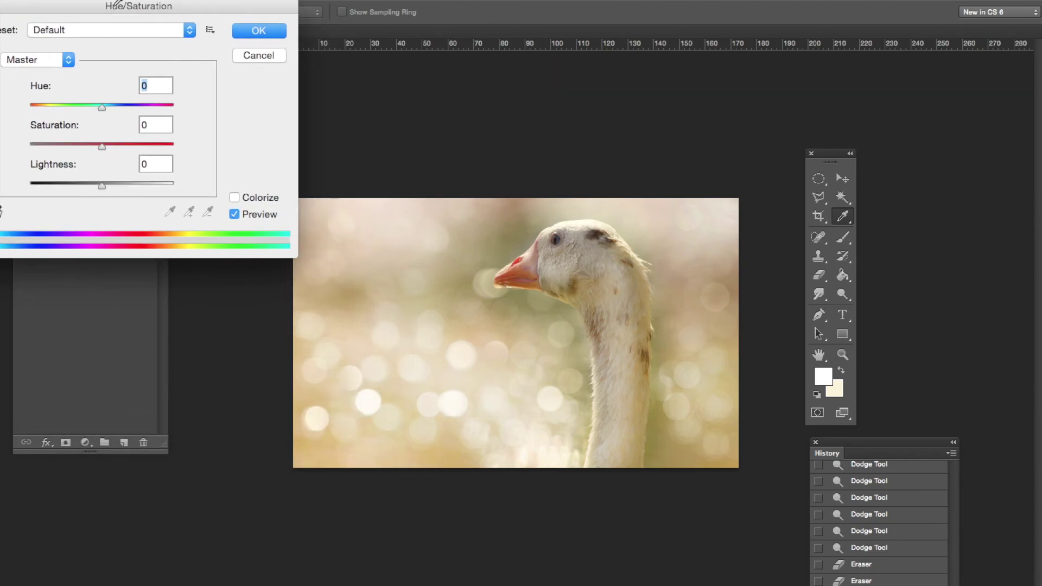
{"action": "left_click_drag", "start_coordinate": [99, 148], "coordinate": [115, 157]}
{"action": "left_click", "coordinate": [260, 32]}
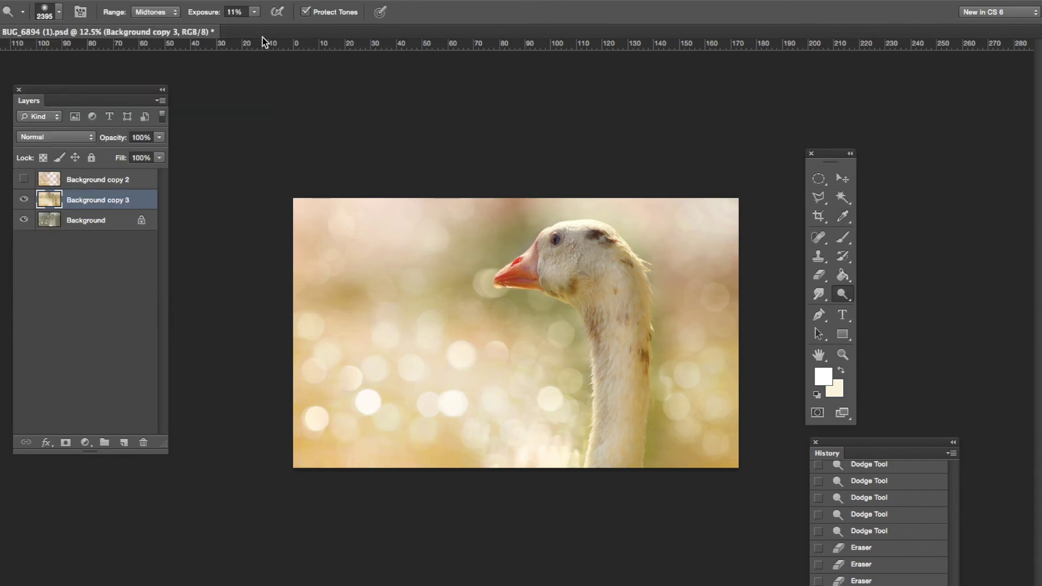
- Adjust Background copy 3 with Color Balance, setting the highlights' yellow–blue level to -3, and toggle the layer to compare
{"action": "key", "text": "ctrl+b"}
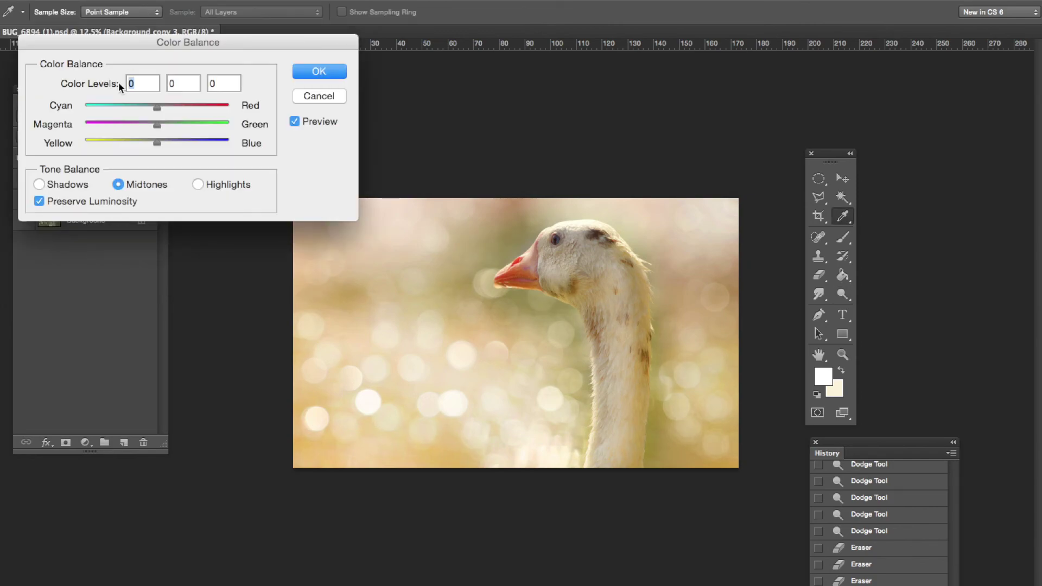
{"action": "left_click_drag", "start_coordinate": [155, 142], "coordinate": [156, 122]}
{"action": "left_click", "coordinate": [197, 185]}
{"action": "left_click_drag", "start_coordinate": [154, 141], "coordinate": [154, 142]}
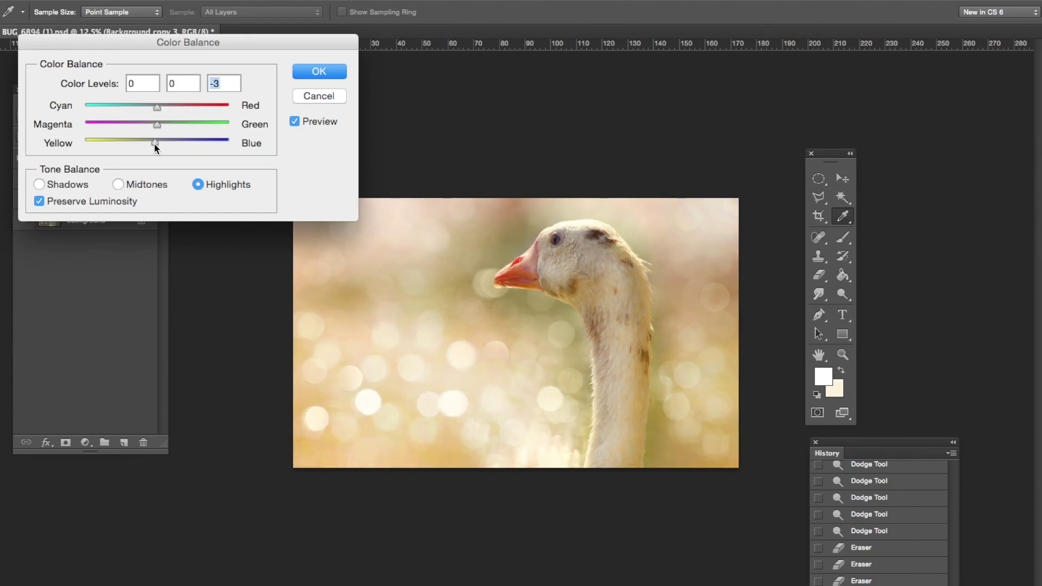
{"action": "left_click", "coordinate": [307, 73]}
{"action": "key", "text": "o"}
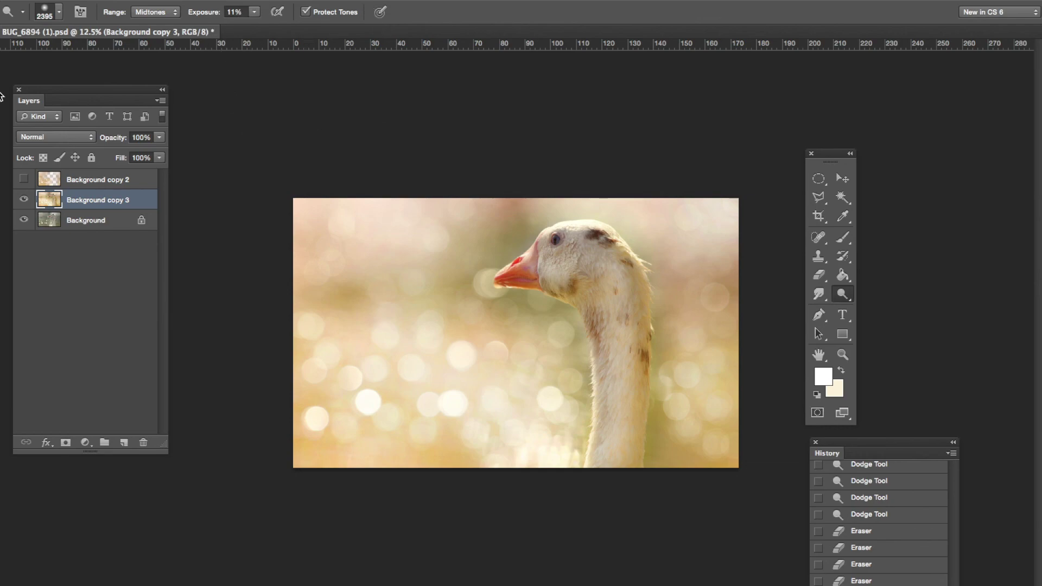
{"action": "left_click", "coordinate": [24, 202]}
{"action": "left_click", "coordinate": [24, 202]}
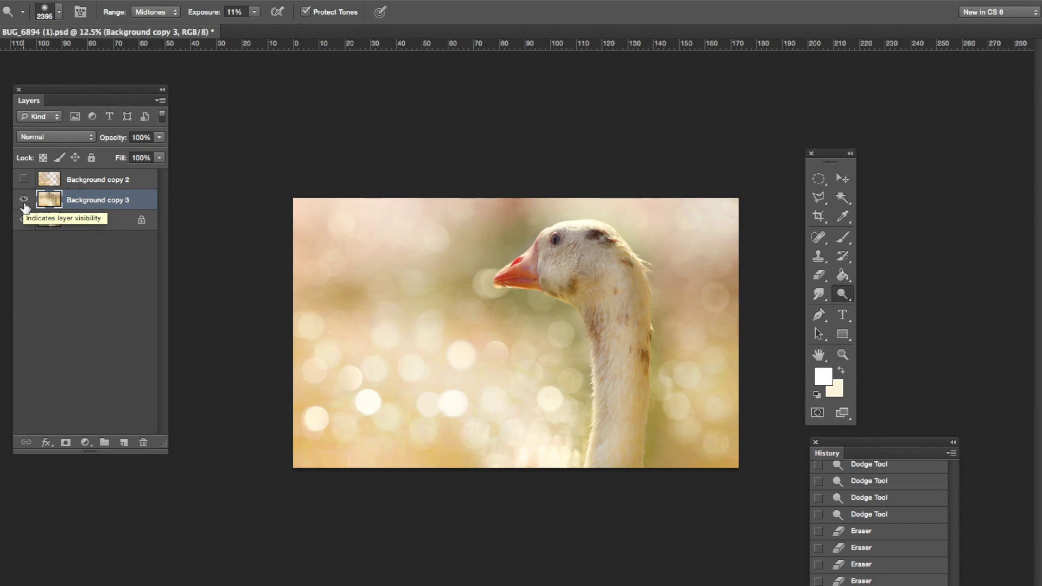
{"action": "left_click", "coordinate": [24, 199]}
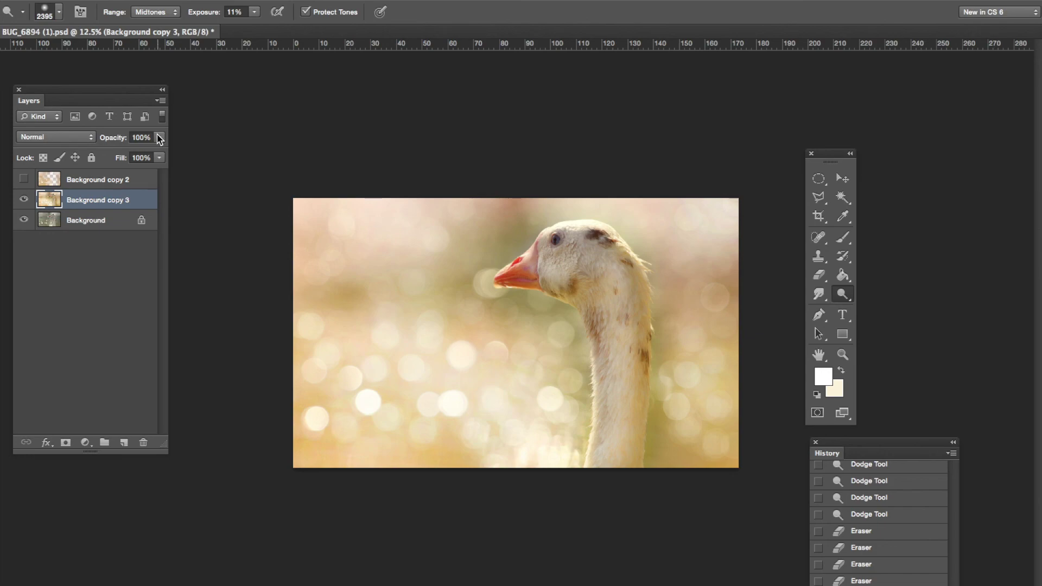
- Lower the saturation of Background copy 3 slightly with Hue/Saturation, and toggle the layer to compare with the original photo
{"action": "key", "text": "super+u"}
{"action": "left_click_drag", "start_coordinate": [119, 147], "coordinate": [109, 140]}
{"action": "left_click", "coordinate": [268, 36]}
{"action": "left_click", "coordinate": [25, 200]}
{"action": "left_click", "coordinate": [25, 200]}
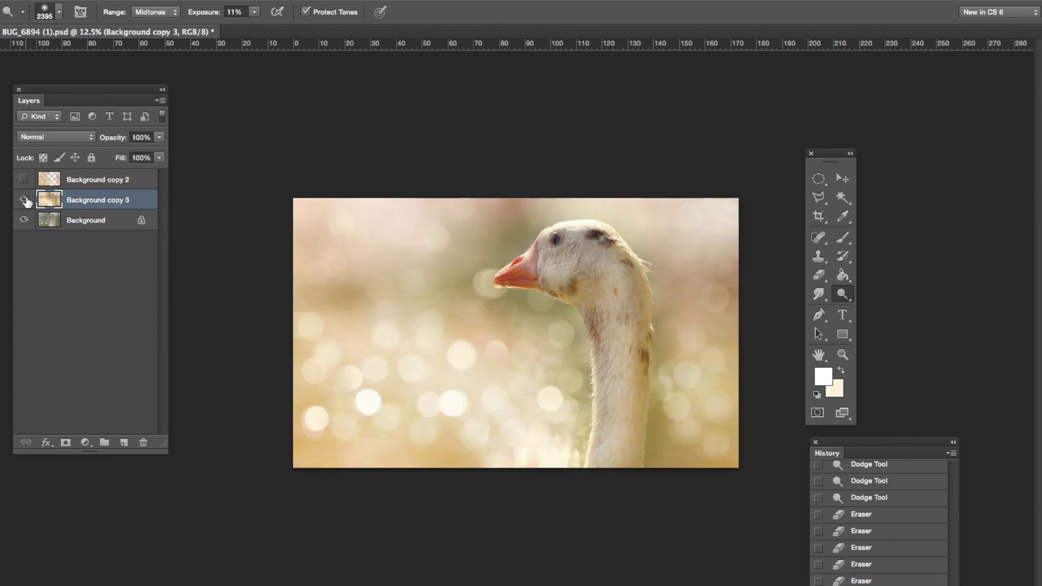
{"action": "left_click", "coordinate": [25, 200]}
{"action": "left_click", "coordinate": [25, 200]}
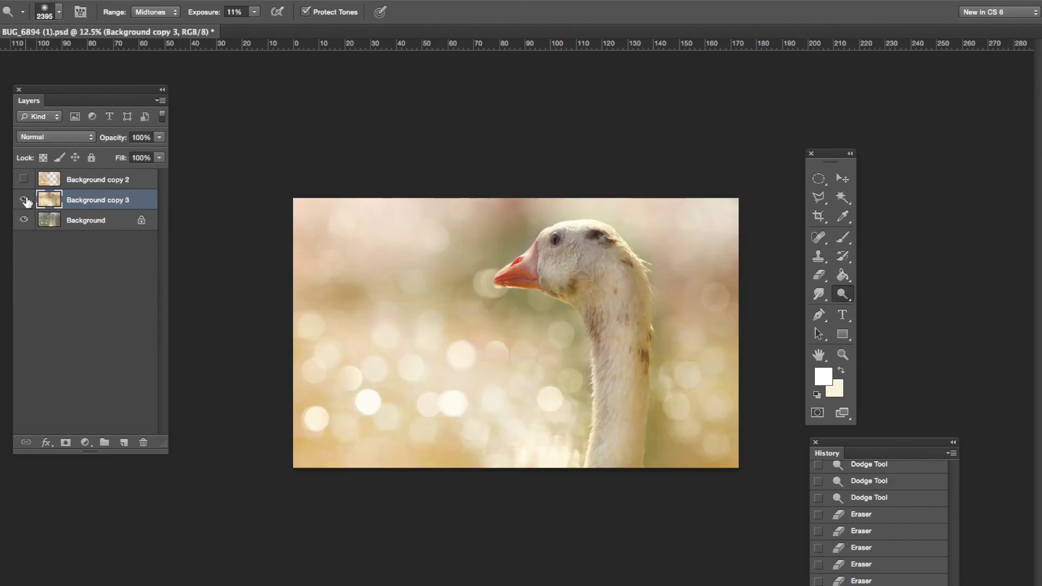